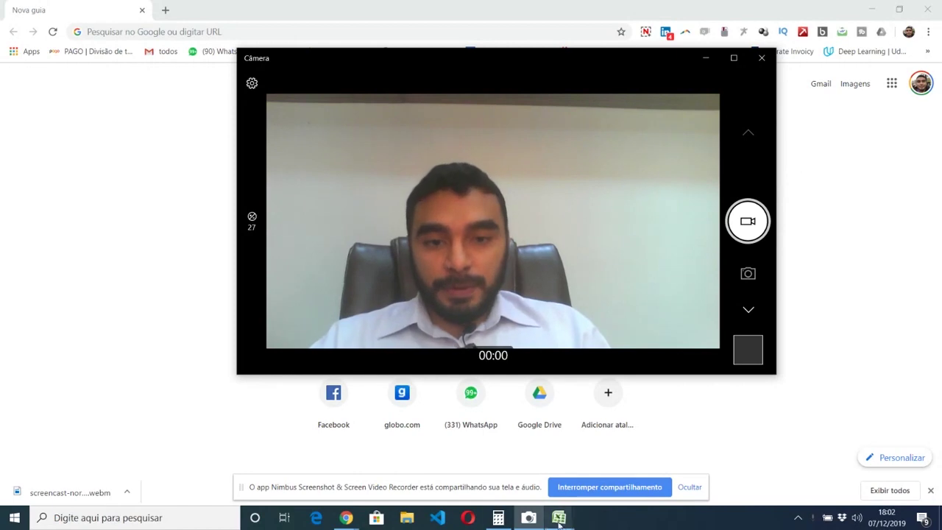
- Bring the 'planilha de orçamento em excel.xlsx' cost table to the front from the taskbar preview
mouse_move(559, 520)
left_click(510, 463)
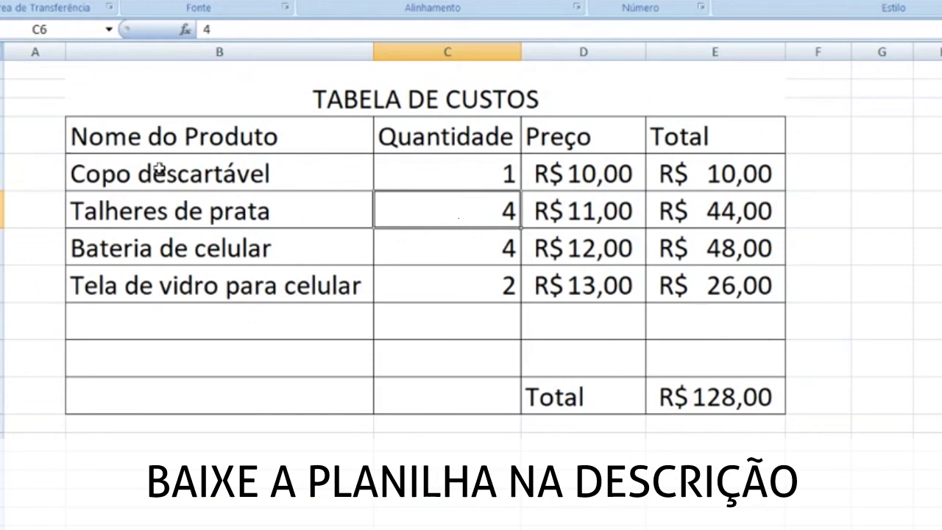
- Set Copo descartável's quantity in C5 to 4 and check the E5 and E11 total formulas
left_click_drag(107, 185, 441, 268)
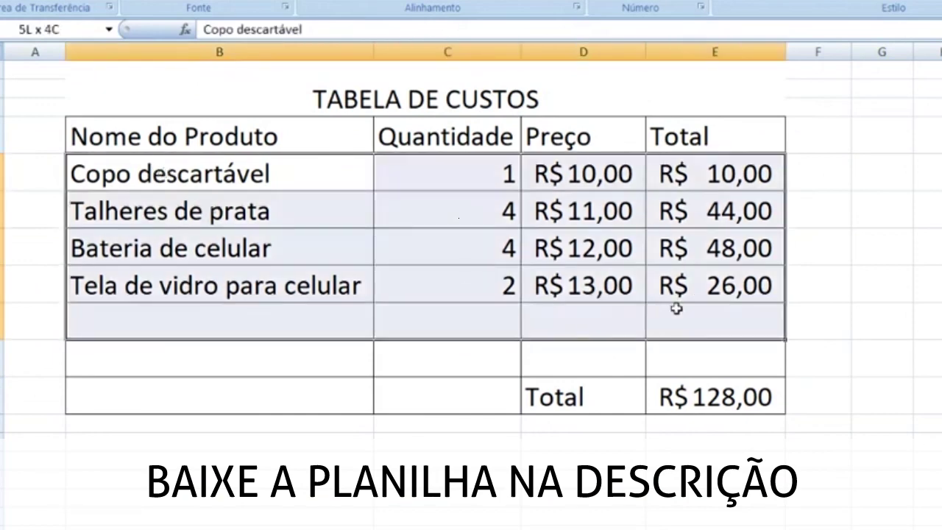
left_click(514, 347)
left_click(456, 177)
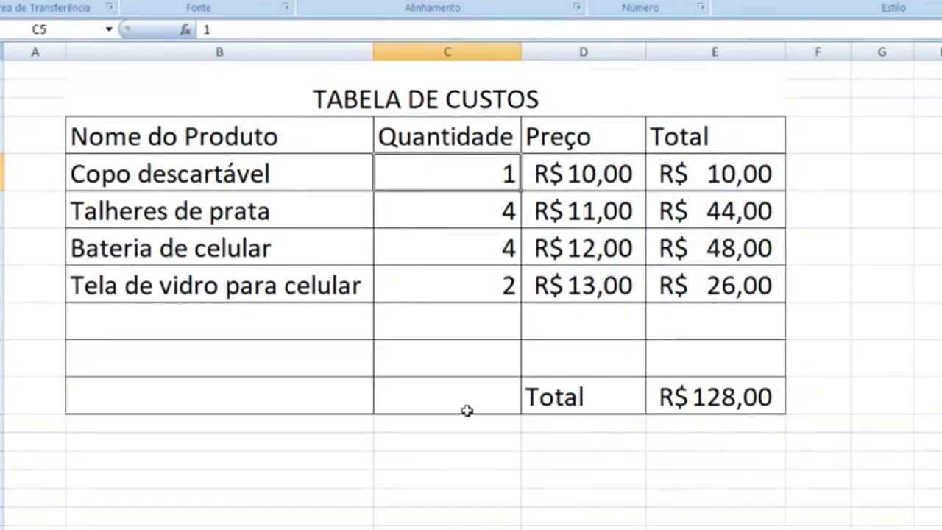
type("4")
key("Return")
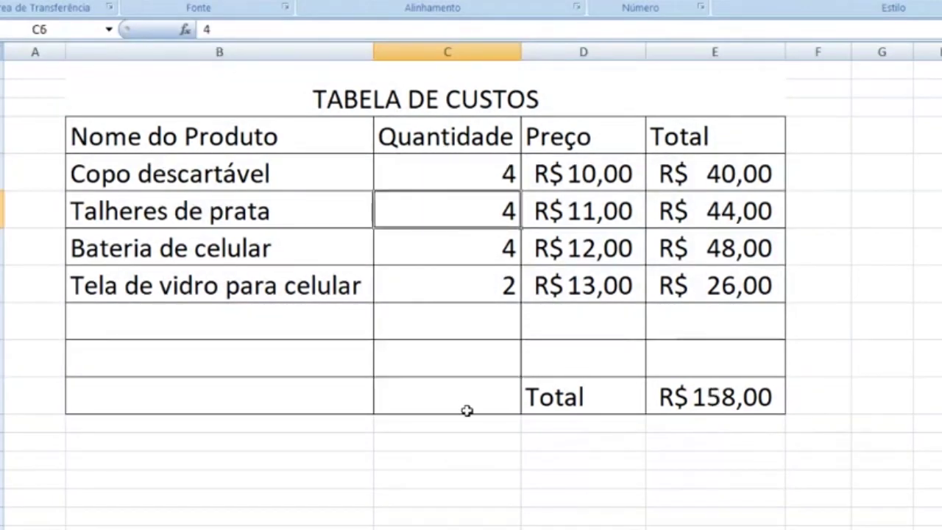
left_click(747, 175)
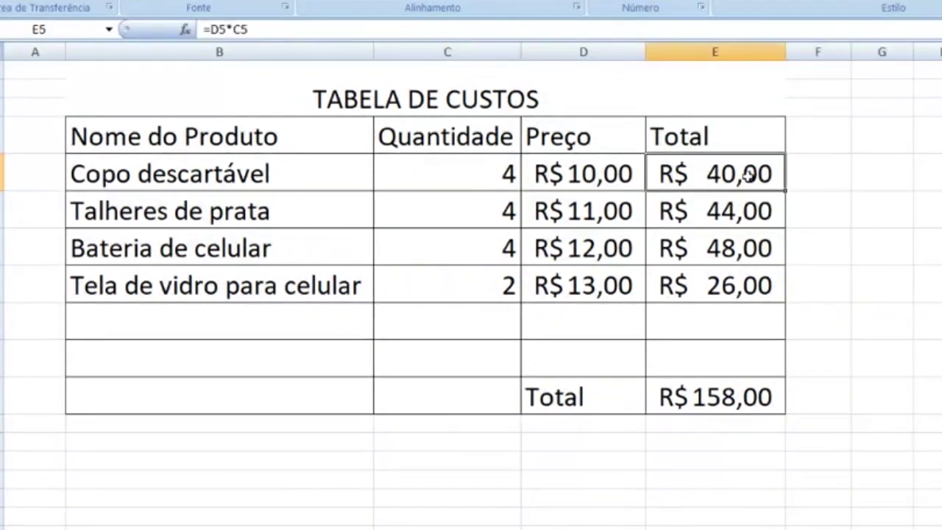
left_click(752, 400)
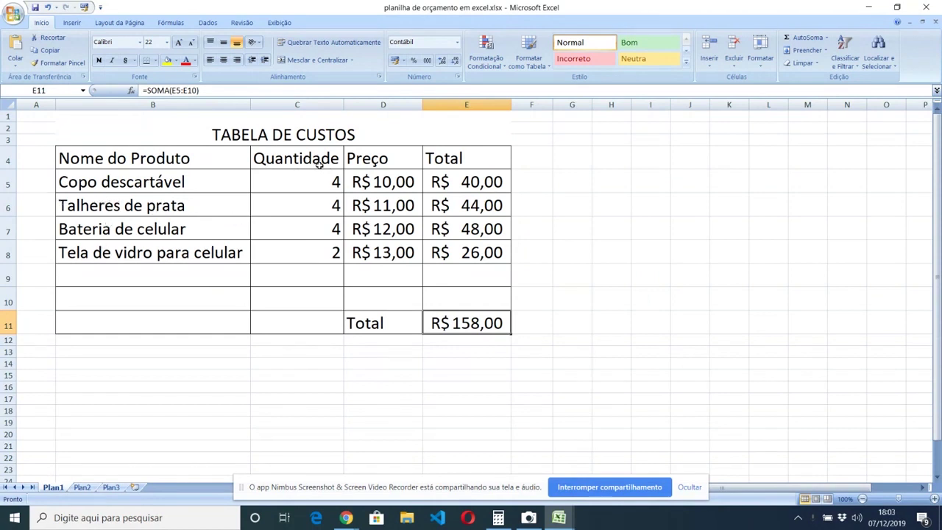
- After a look at the webcam, change Copo descartável's price in D5 to 20 and review its total
key("alt+Tab")
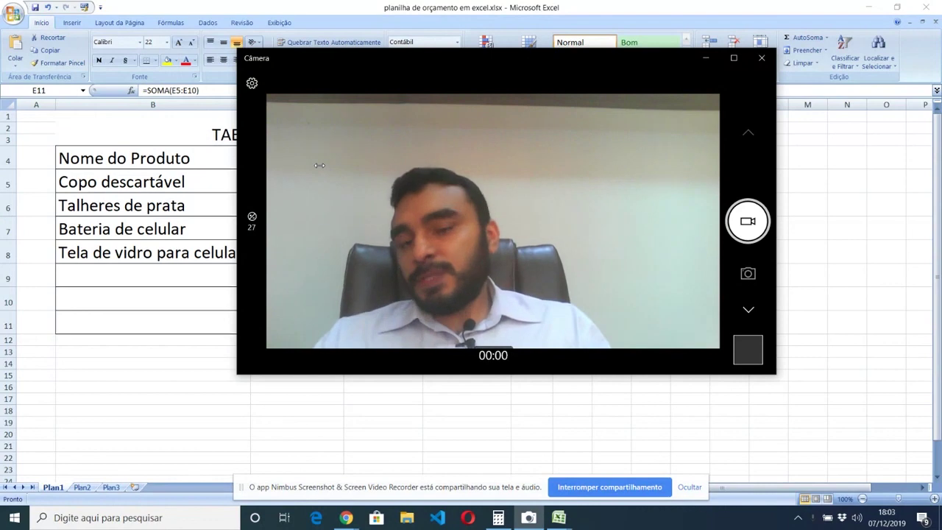
key("alt+Tab")
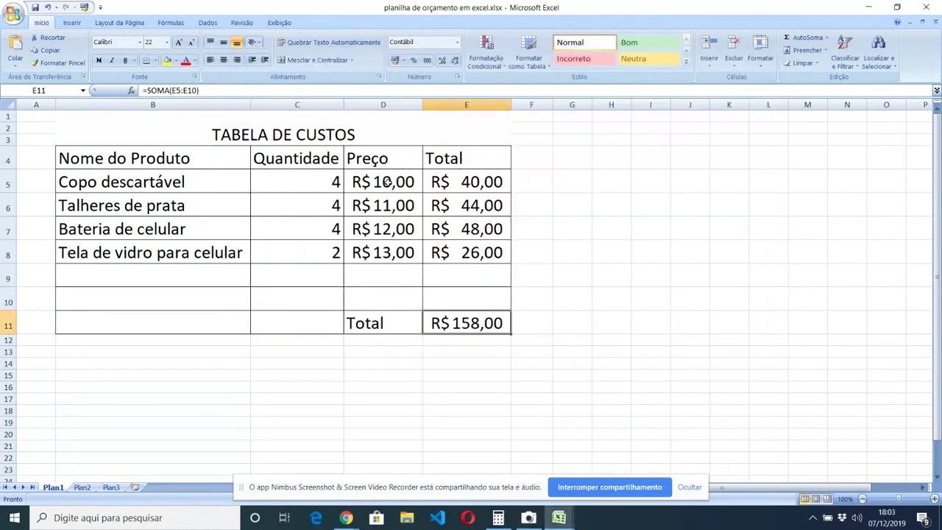
left_click(385, 183)
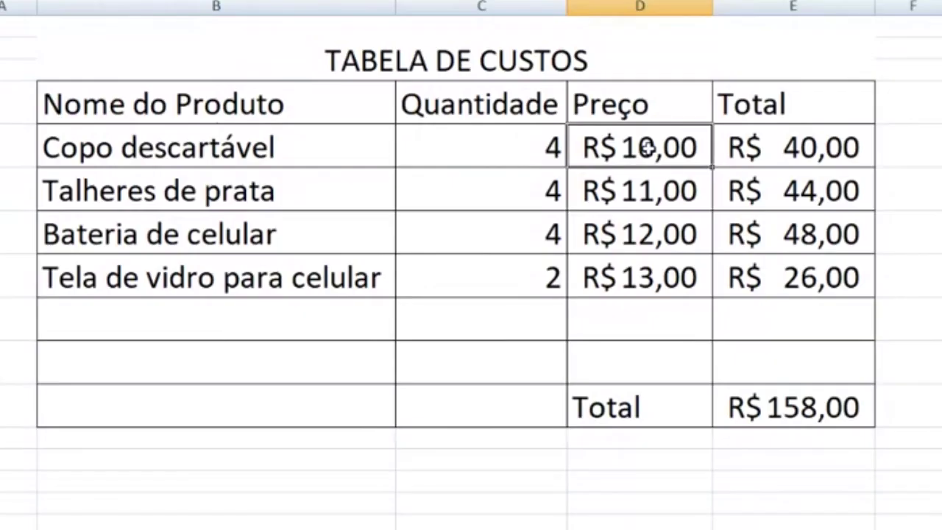
type("20")
key("Return")
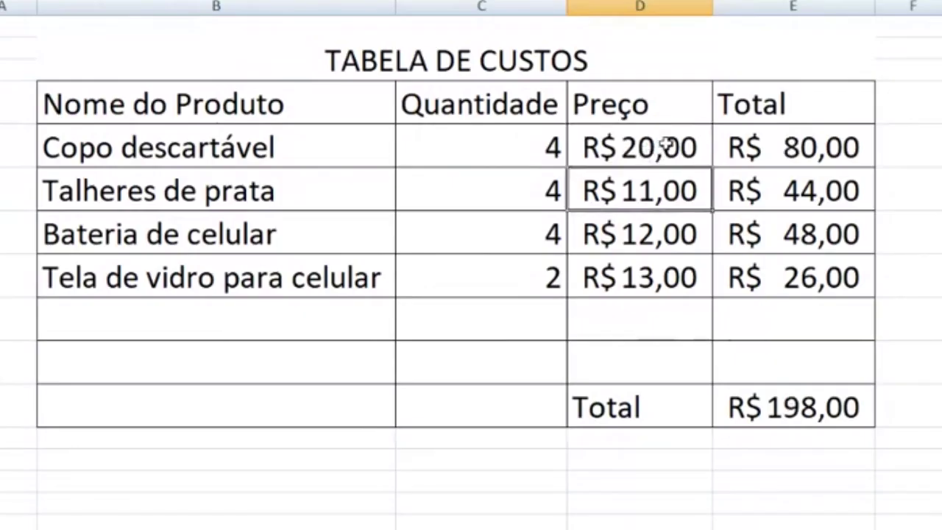
left_click_drag(666, 143, 660, 278)
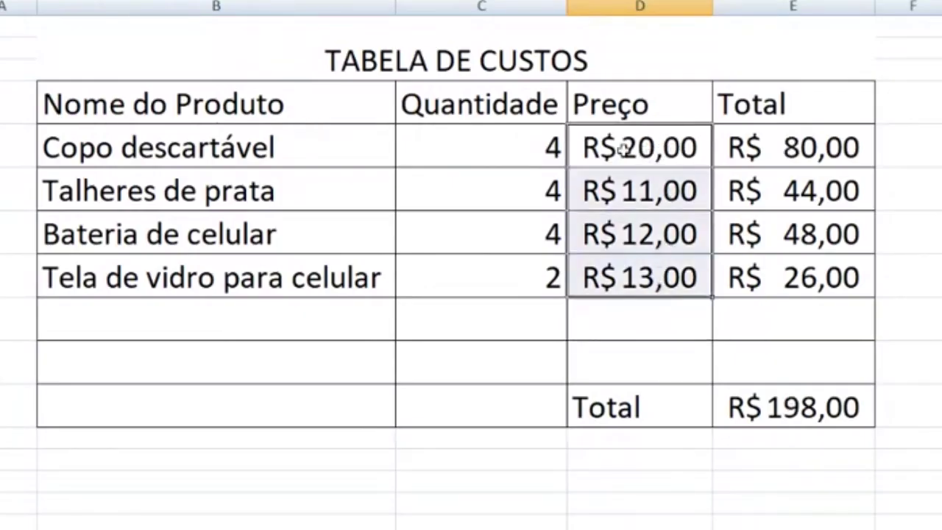
left_click(807, 152)
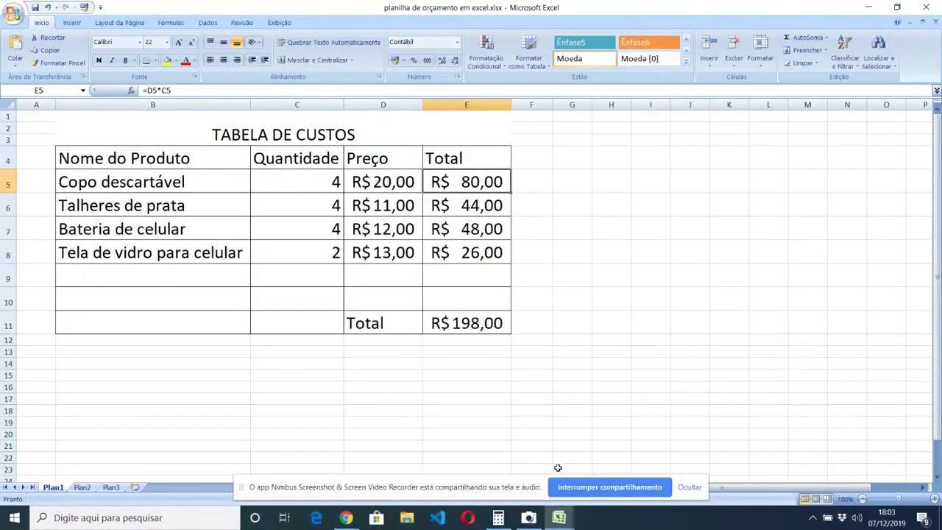
- Switch to the blank Pasta2 workbook and select cells C6, E11 and D7
mouse_move(559, 517)
left_click(622, 475)
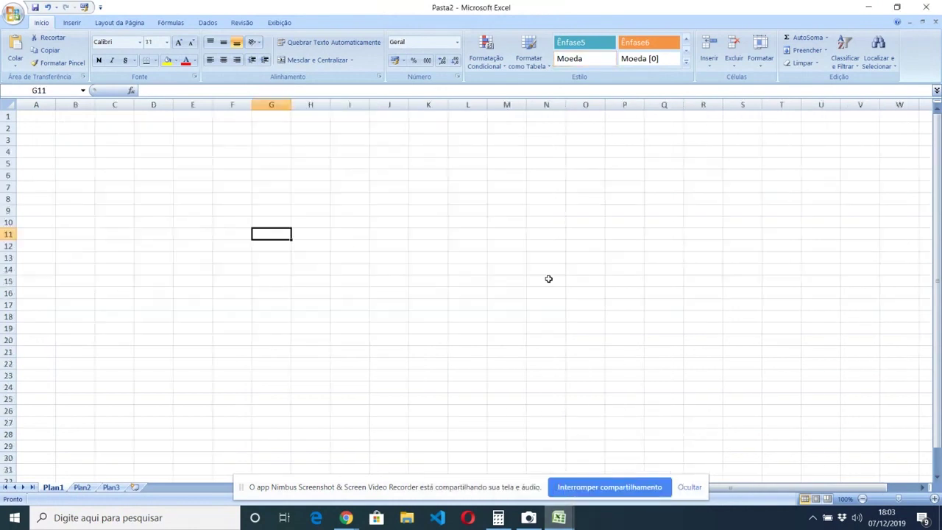
left_click(117, 181)
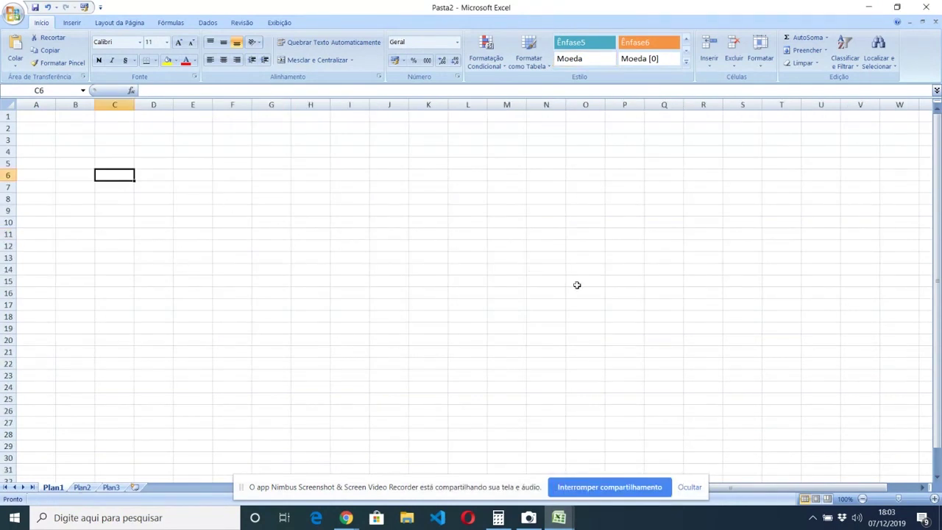
left_click(181, 235)
left_click(142, 185)
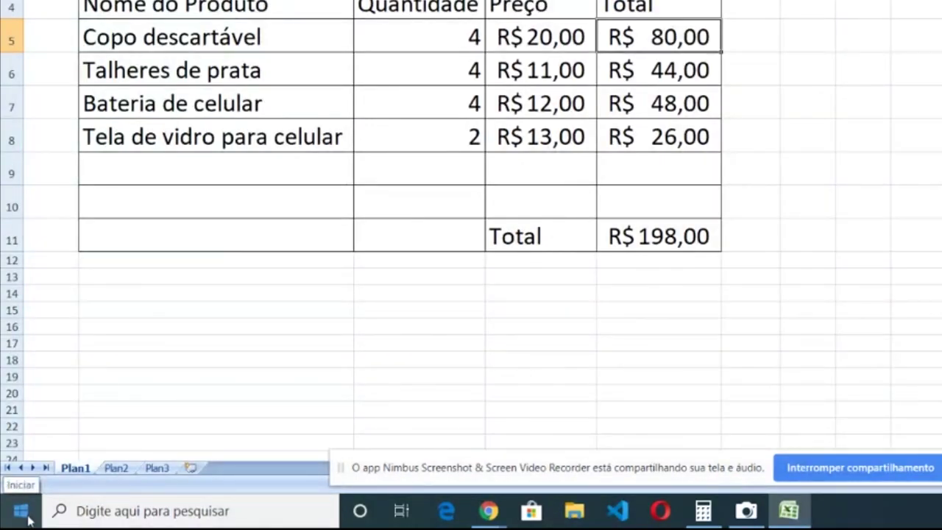
- Launch Excel 2007 from the Start menu with 'exc', then bring the webcam window forward
left_click(14, 517)
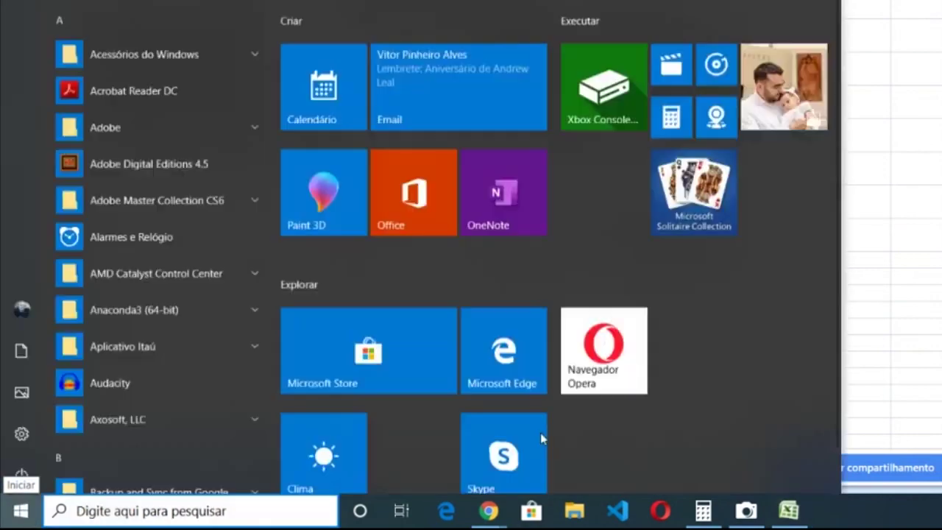
type("exc")
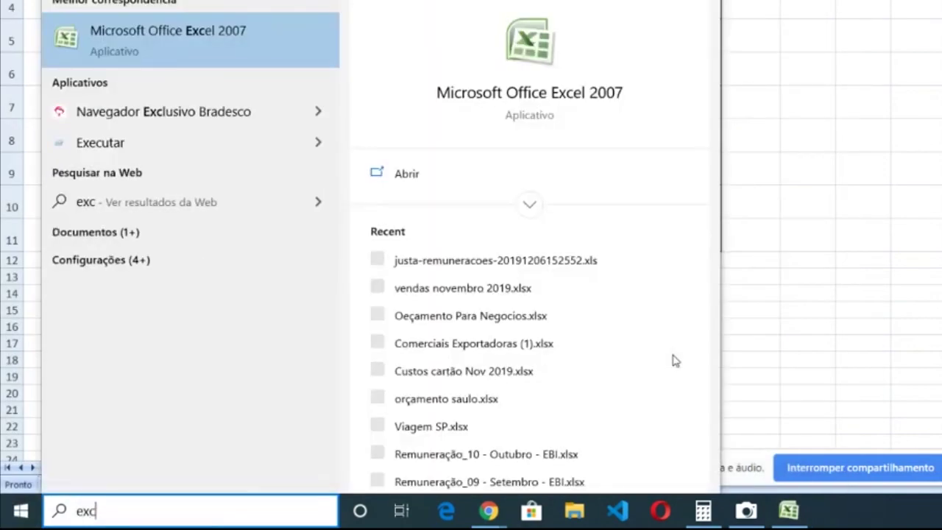
key("Return")
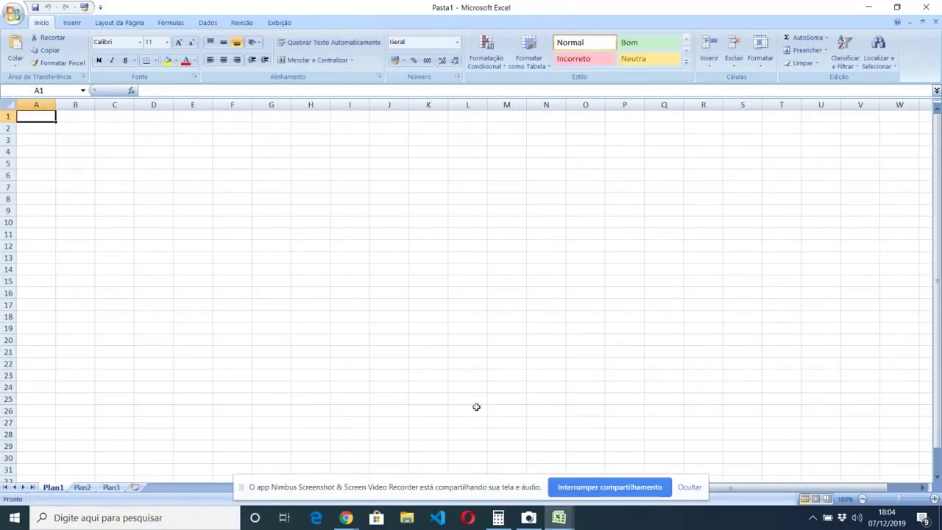
left_click(535, 509)
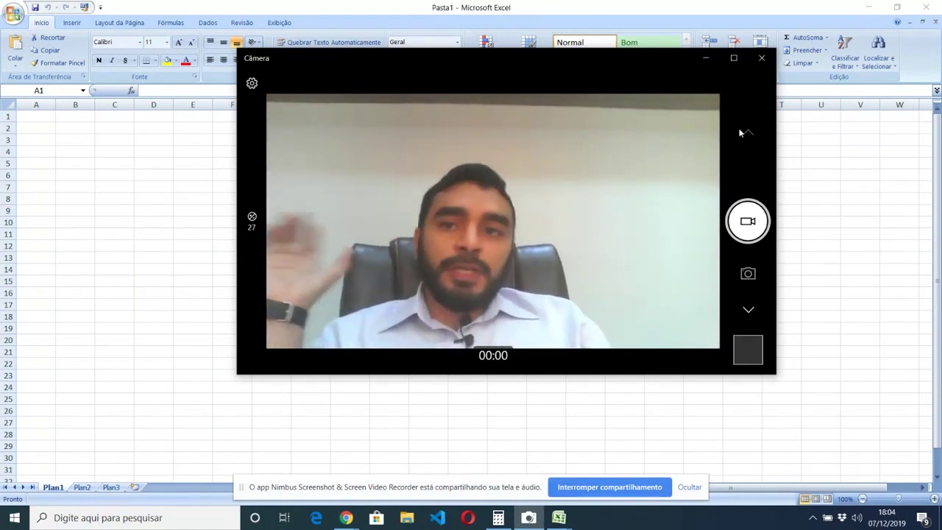
key("alt+F4")
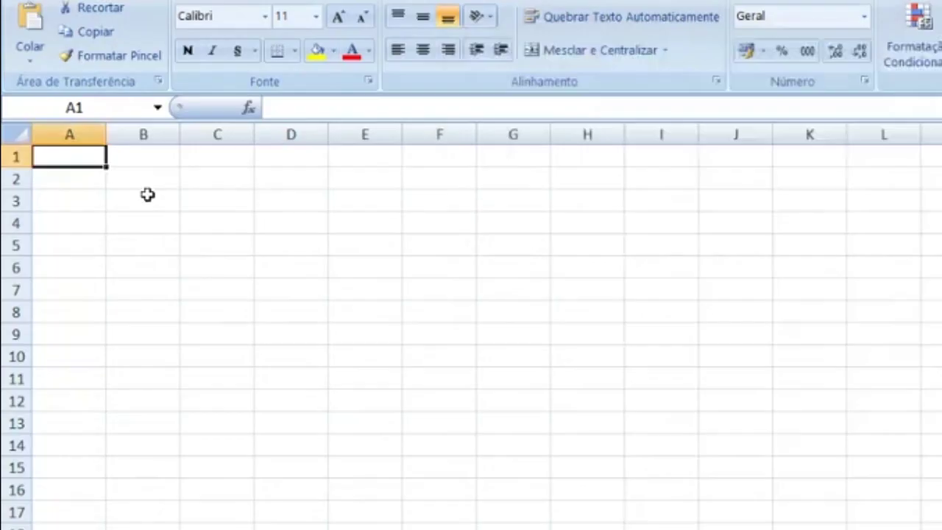
left_click(148, 180)
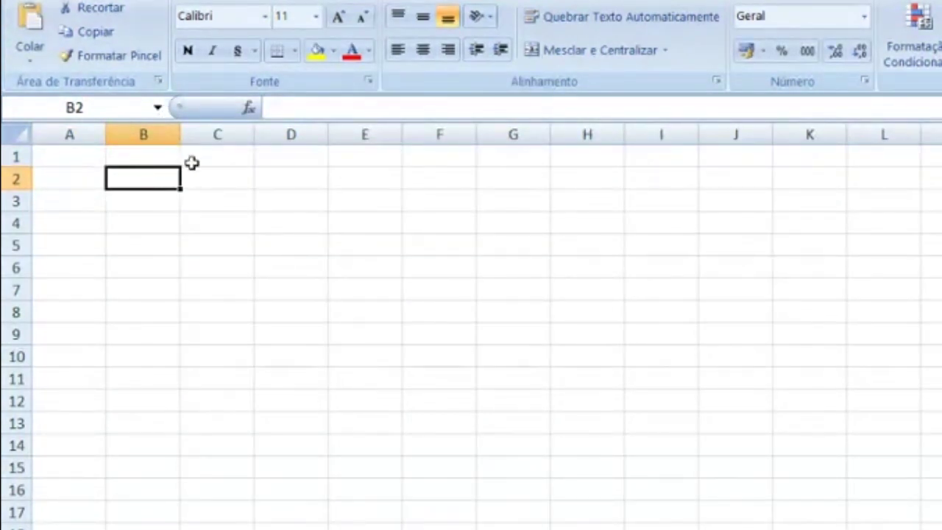
left_click(222, 173)
left_click(148, 181)
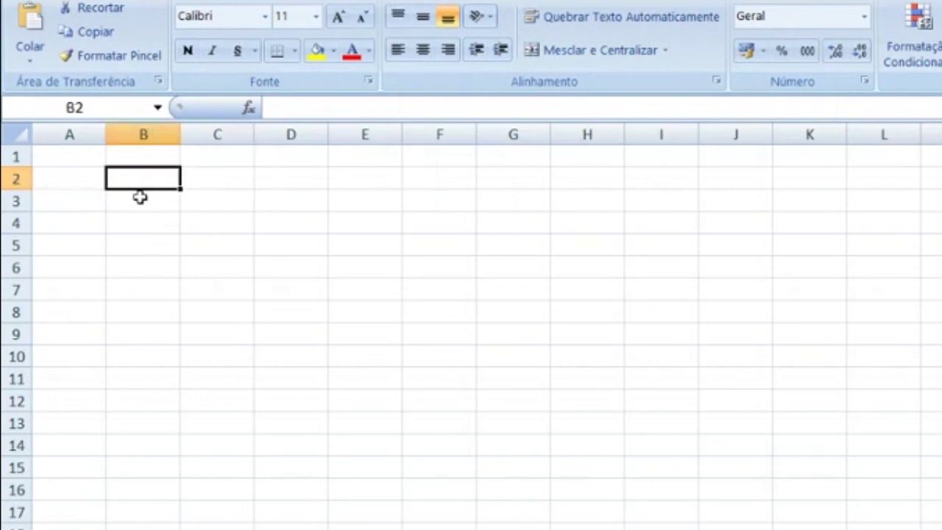
key("alt+Tab")
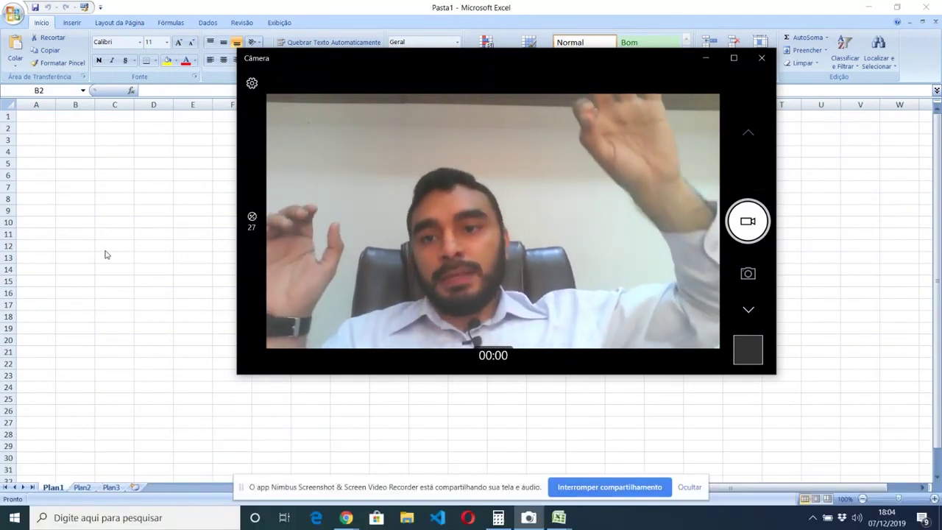
key("alt+Tab")
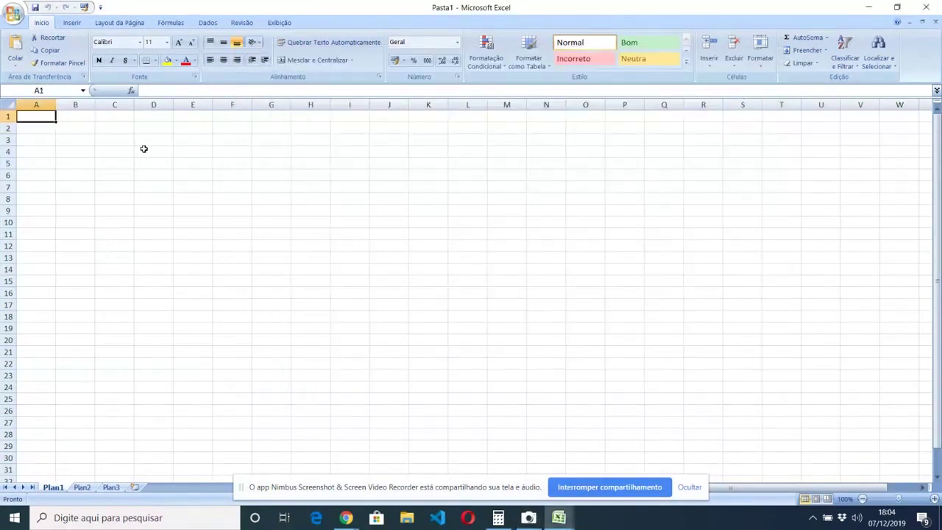
key("alt+Tab")
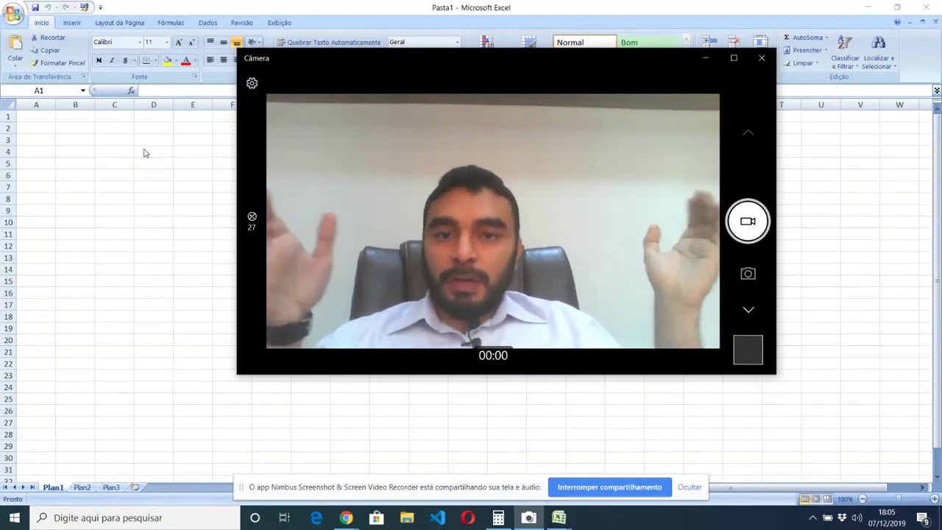
- Select cells A1 through F1, D2, E2 and I5 in the empty worksheet, checking the Name Box
left_click(84, 118)
left_click(120, 116)
left_click(80, 84)
left_click(177, 83)
left_click(244, 84)
left_click(287, 105)
left_click(407, 109)
left_click(430, 94)
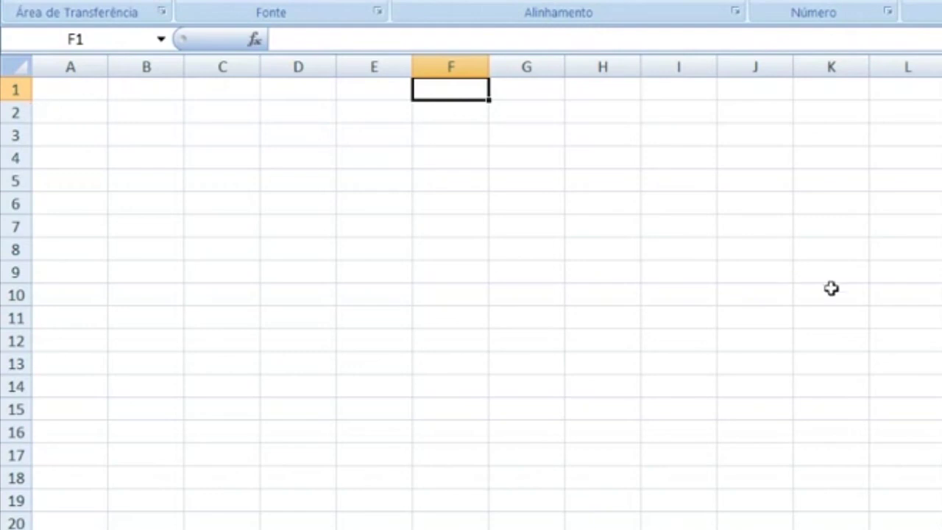
left_click(656, 185)
left_click(94, 39)
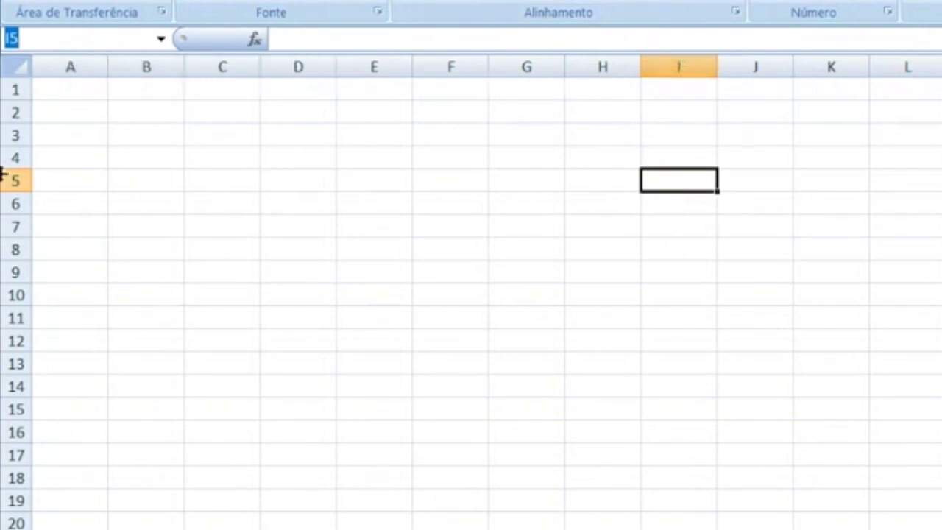
- After checking the webcam, return to the blank sheet and select cell B2
key("alt+Tab")
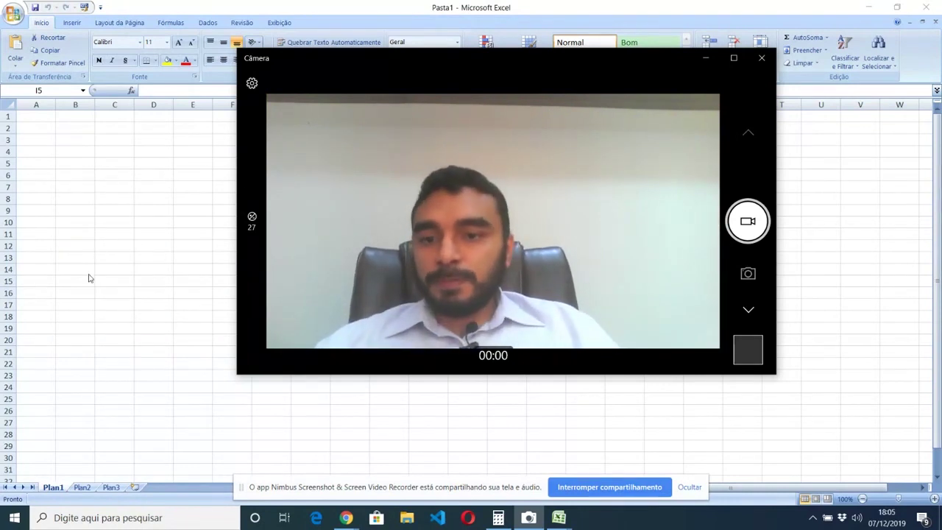
key("alt+Tab")
left_click(171, 175)
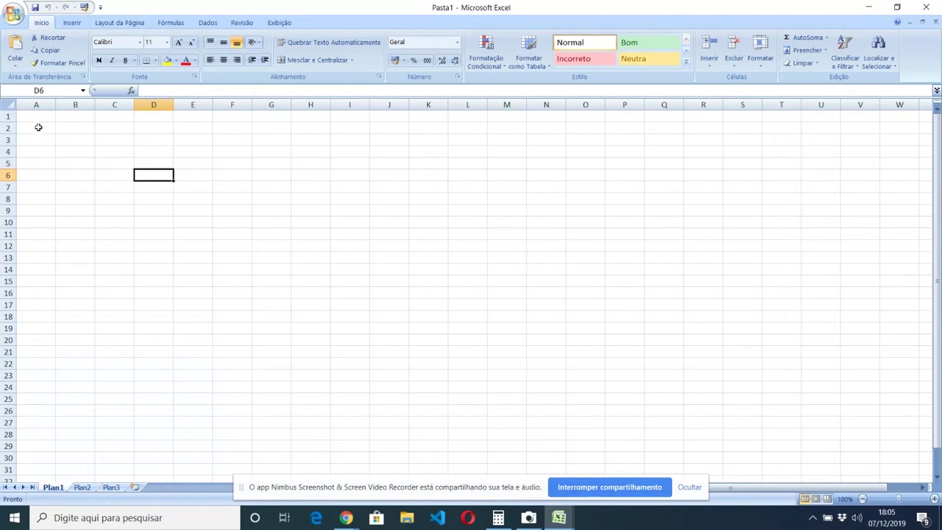
left_click(75, 131)
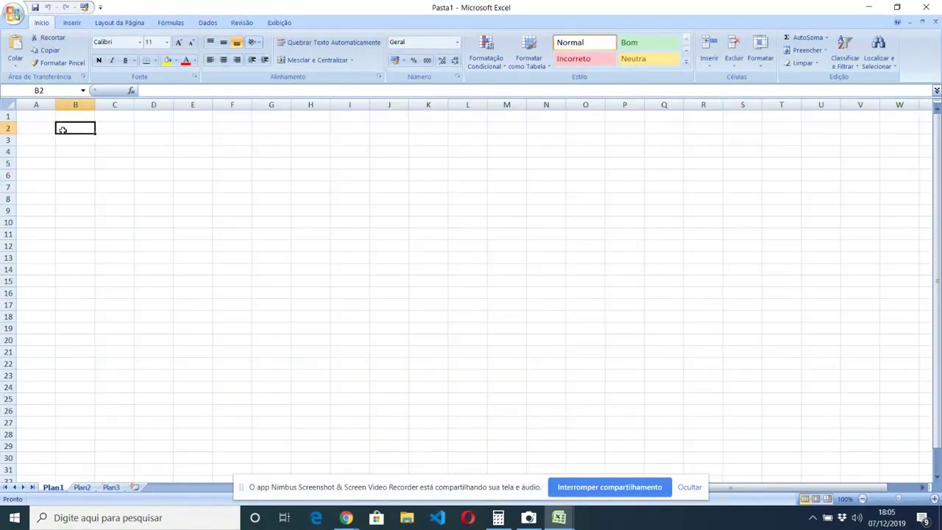
- View the finished cost table for reference, then return to the blank Pasta1 workbook
left_click(491, 452)
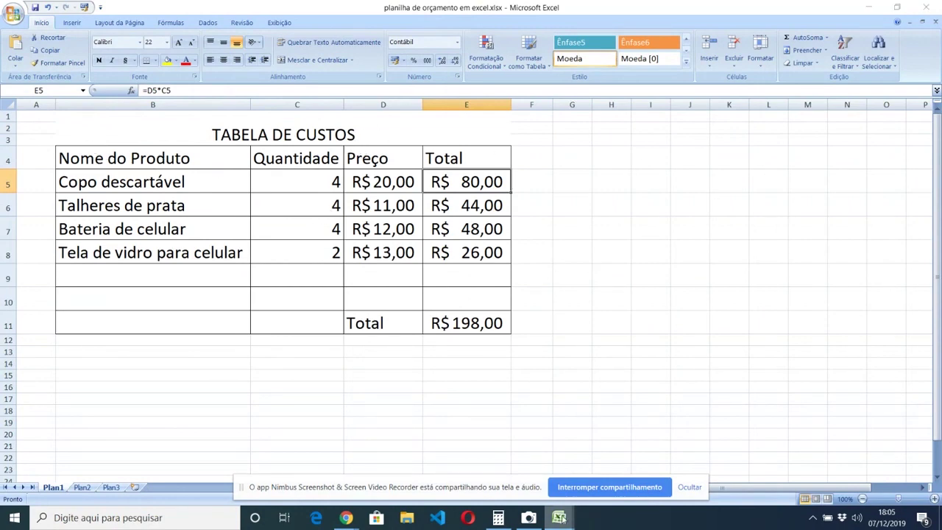
mouse_move(559, 517)
left_click(637, 459)
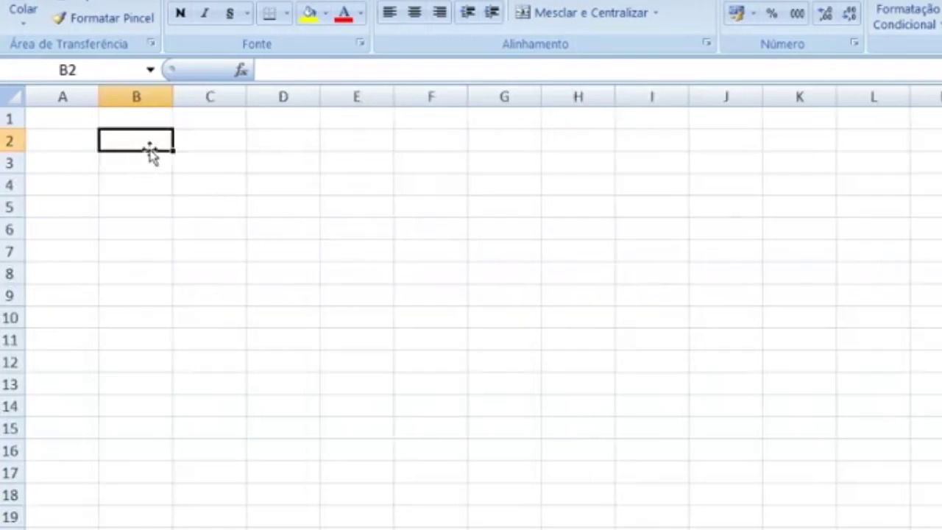
- Enter the 'Nome do produto' header in B2 and auto-fit column B to it
type("Nome do ")
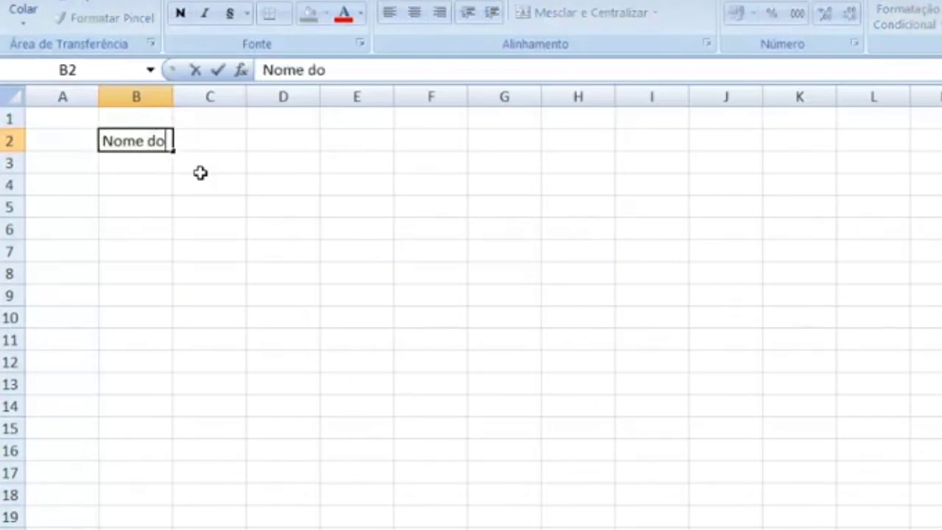
type("produto")
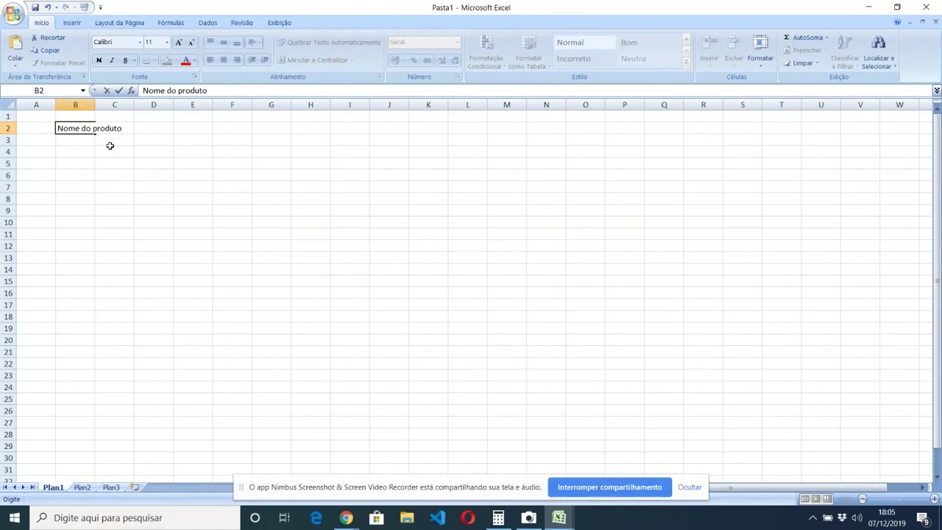
key("Return")
type("[")
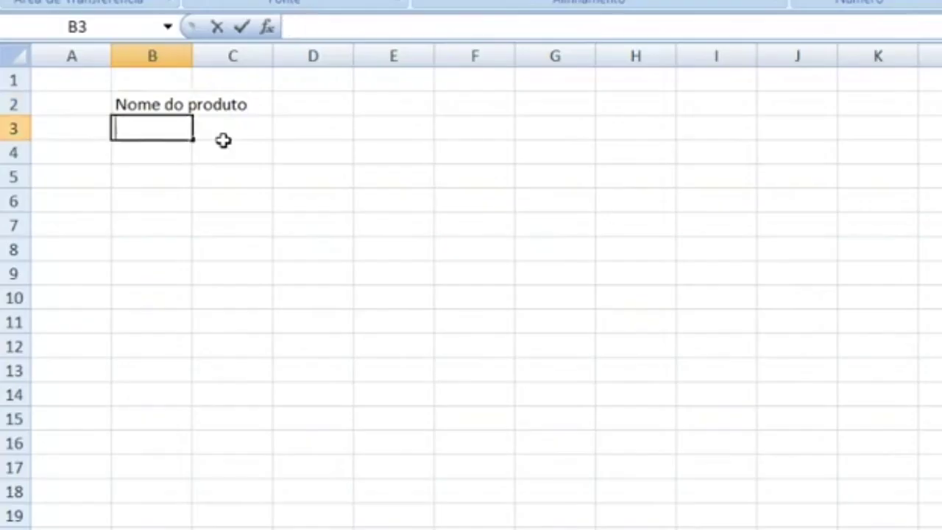
key("Return")
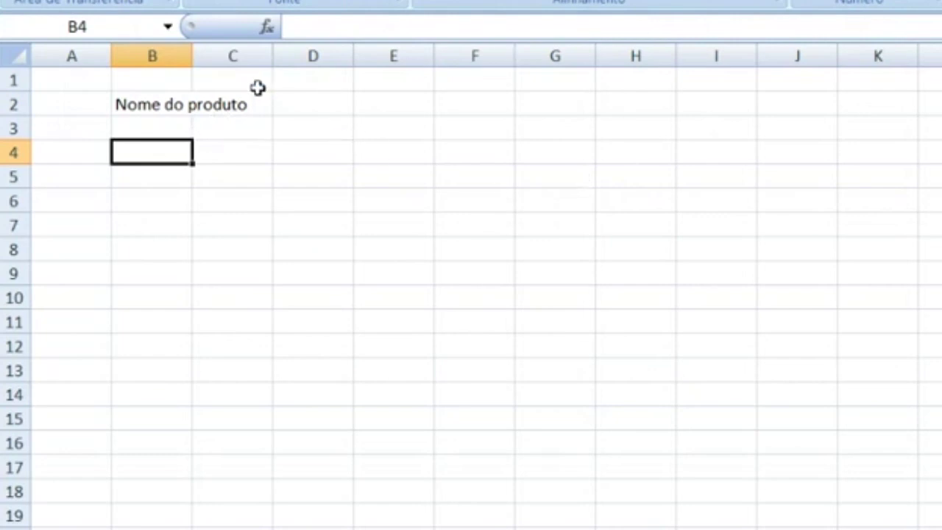
double_click(192, 56)
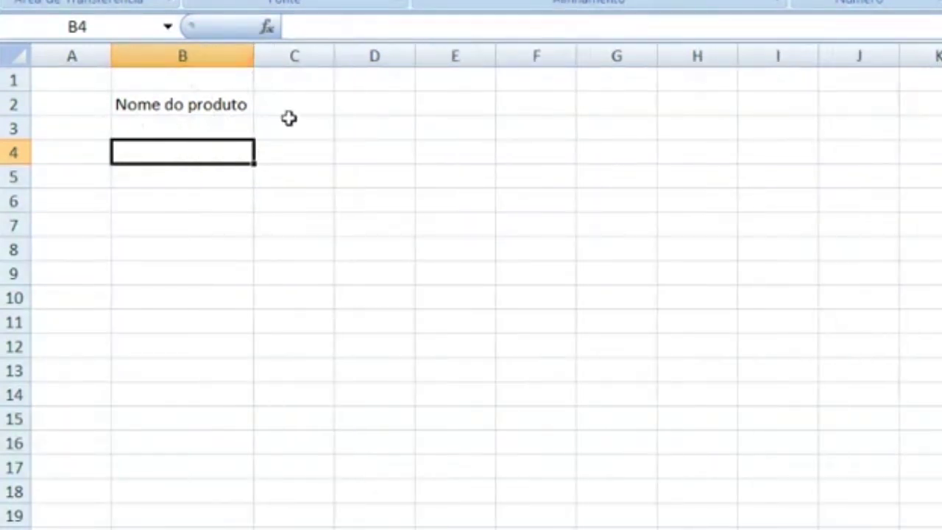
- Glance at the camera and the finished cost table, then select C2 in Pasta1
key("super+Tab")
key("Return")
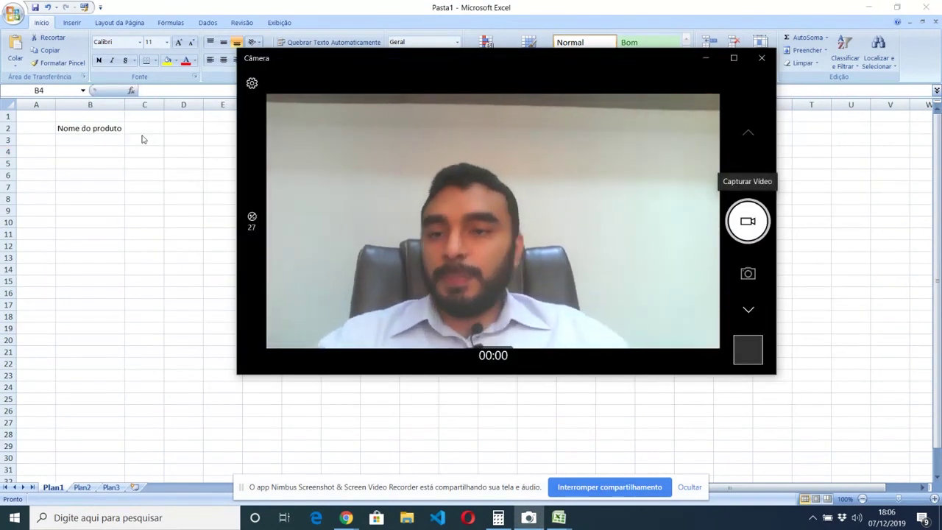
left_click(153, 133)
left_click(152, 130)
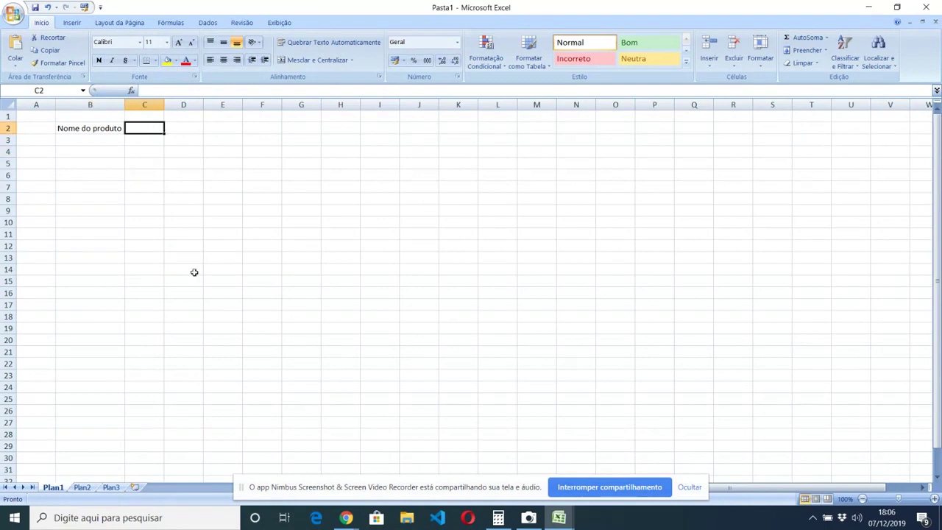
mouse_move(559, 517)
left_click(507, 487)
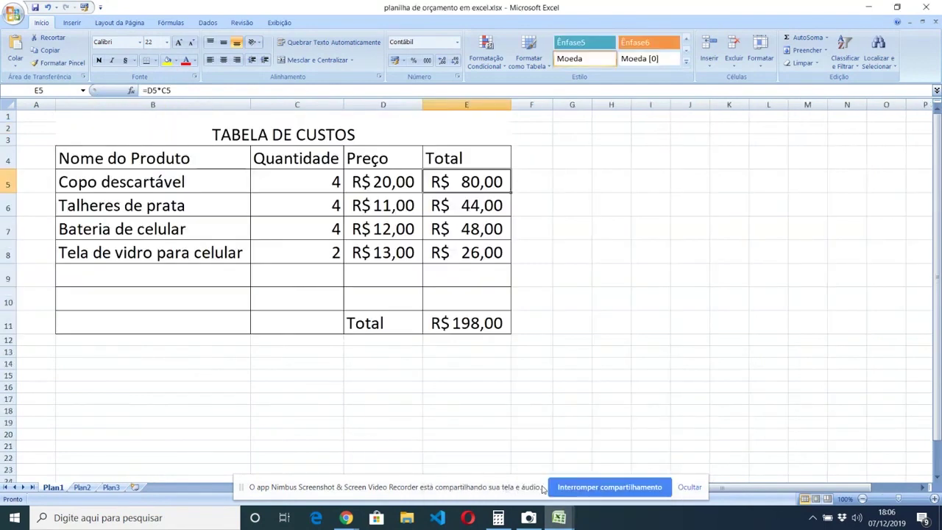
mouse_move(559, 517)
left_click(589, 491)
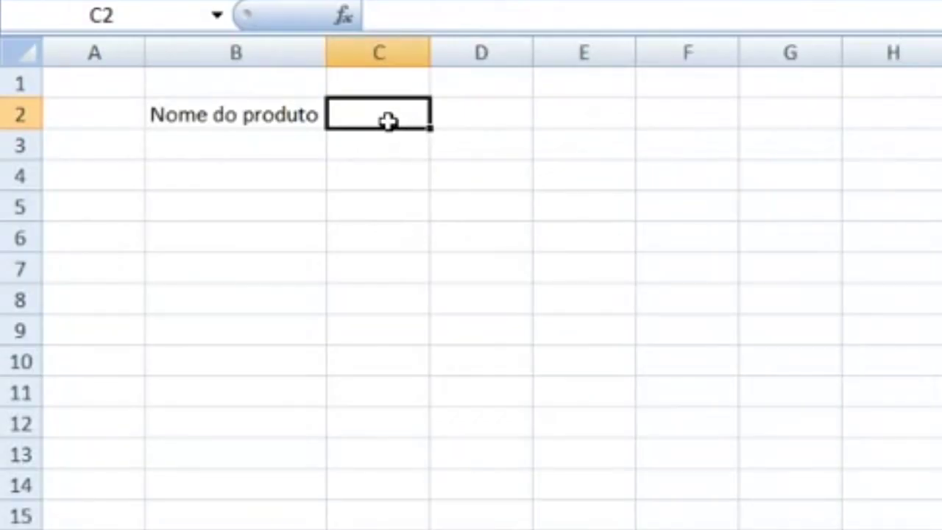
- Enter the headers Quantidade, Preço and Total in C2, D2 and E2
type("Quan")
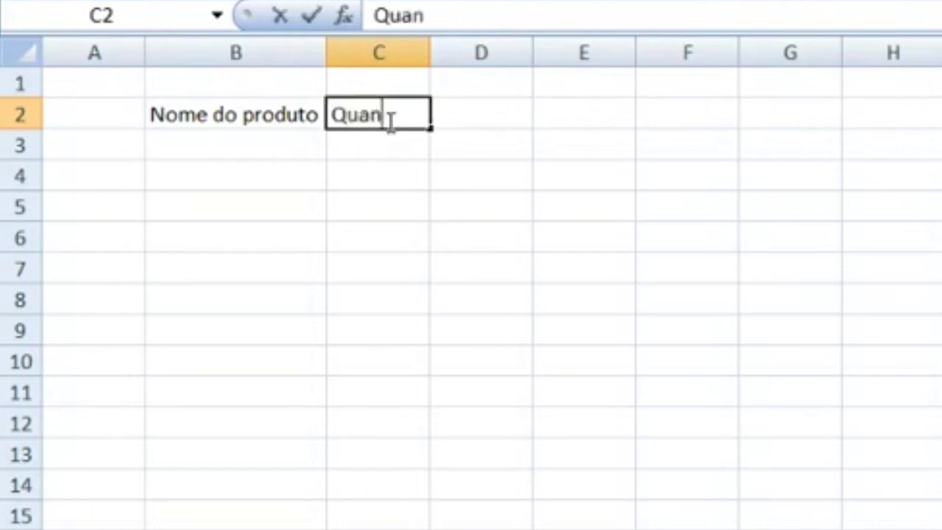
type("tidade")
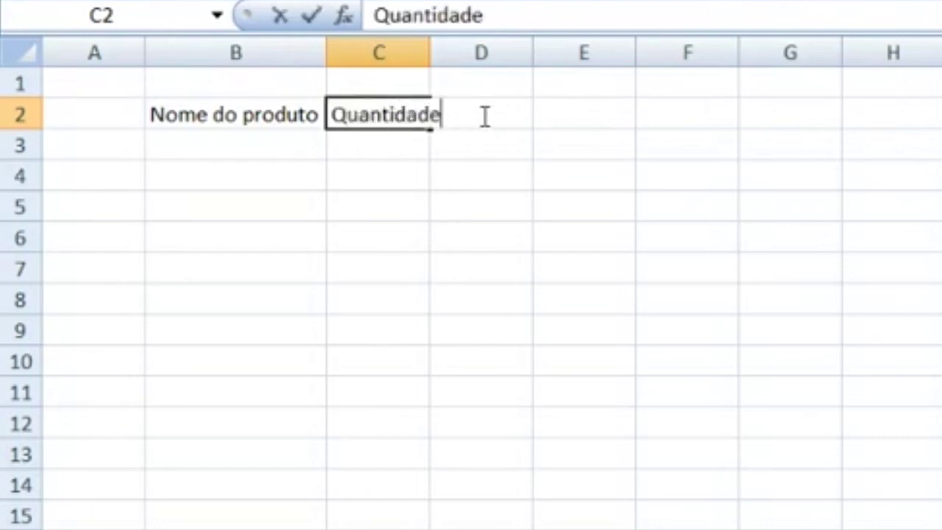
left_click(491, 228)
left_click(511, 116)
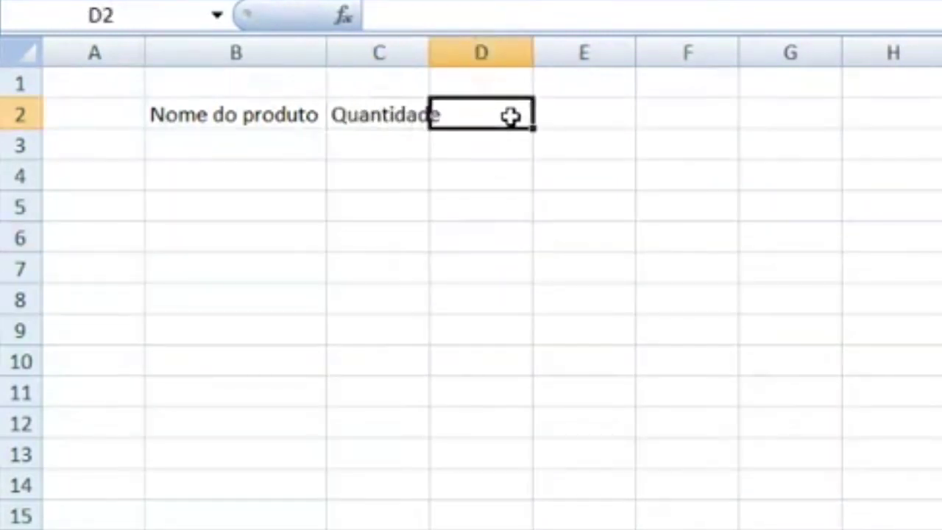
type("Pre")
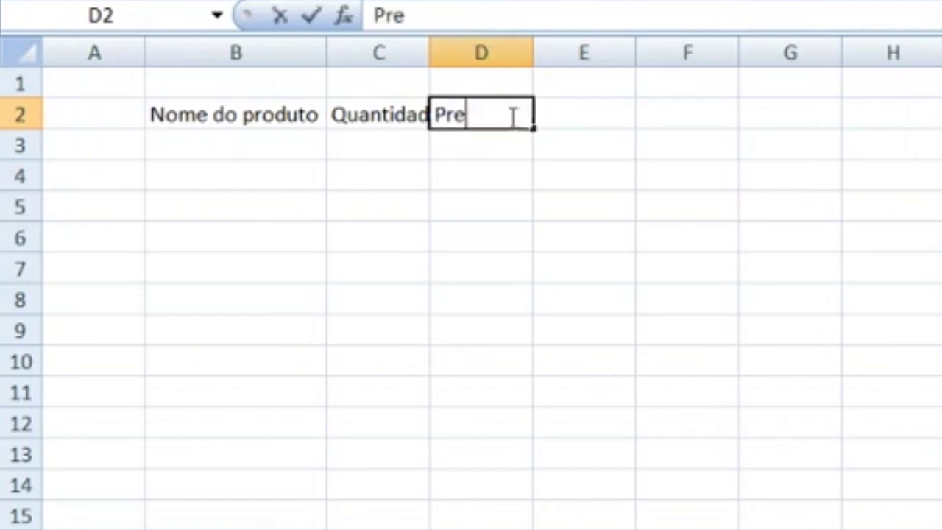
left_click(578, 114)
type("Total")
key("Return")
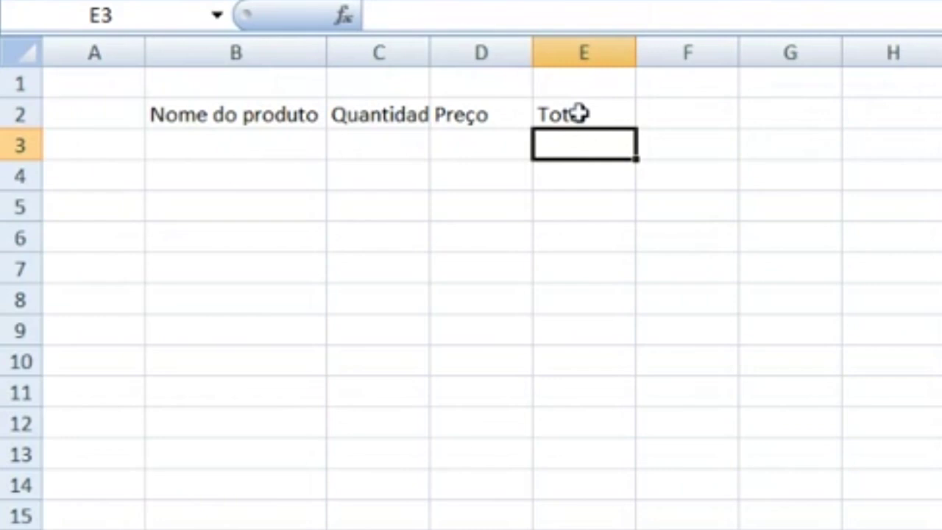
- Auto-fit column C to the Quantidade header and select B3 for the product list
key("Down")
key("Right")
key("Left")
key("Left")
key("Up")
key("Left")
key("Up")
key("Left")
key("Right")
key("Right")
key("Left")
key("alt+Tab")
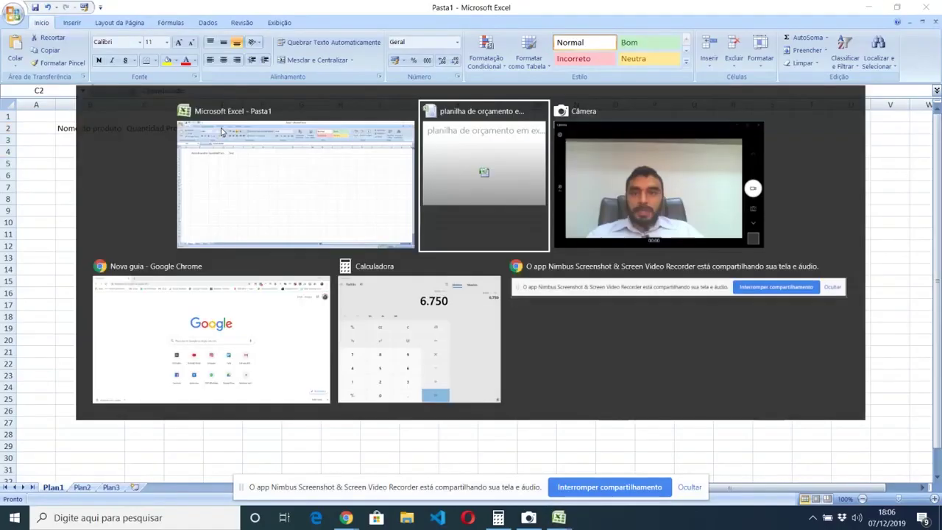
key("alt+Tab")
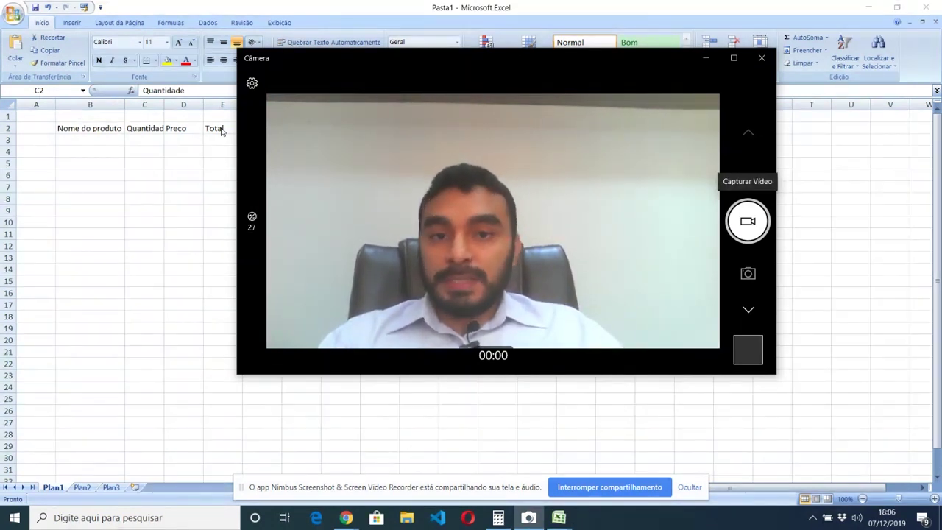
key("alt+Tab")
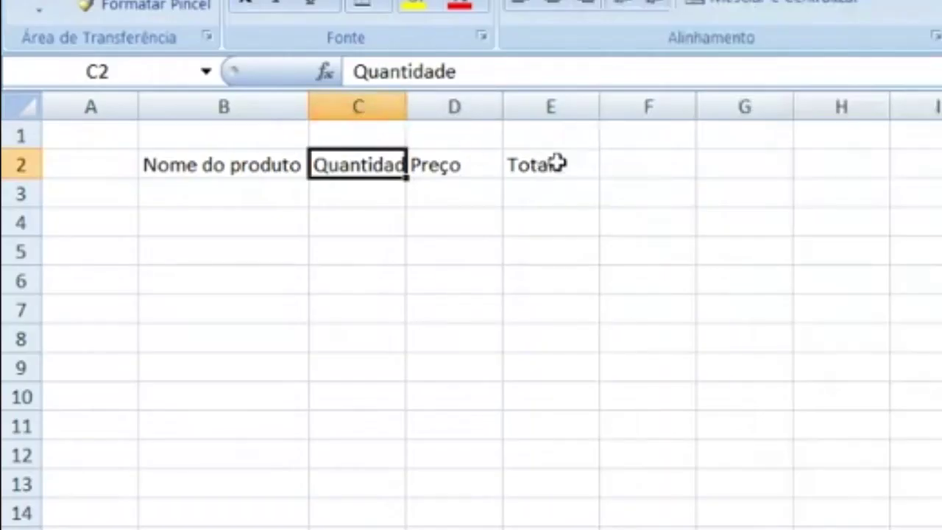
double_click(407, 105)
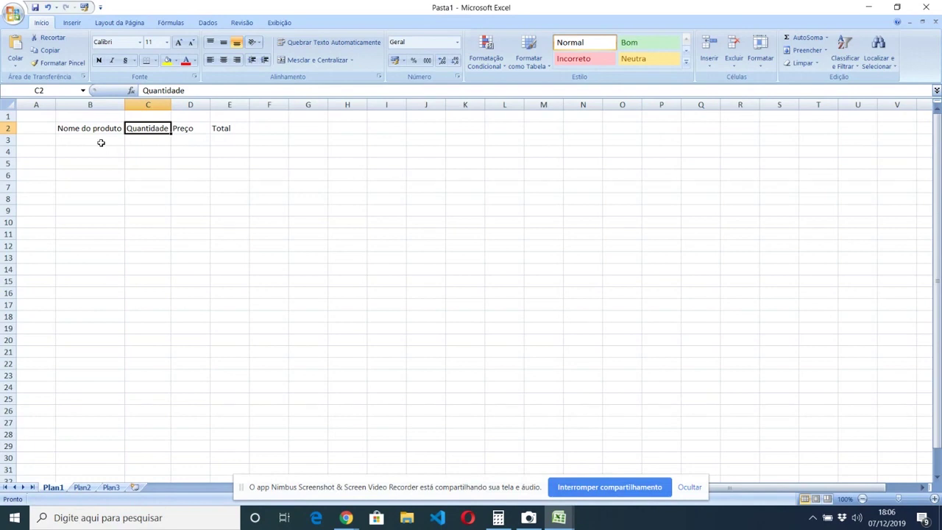
left_click(101, 143)
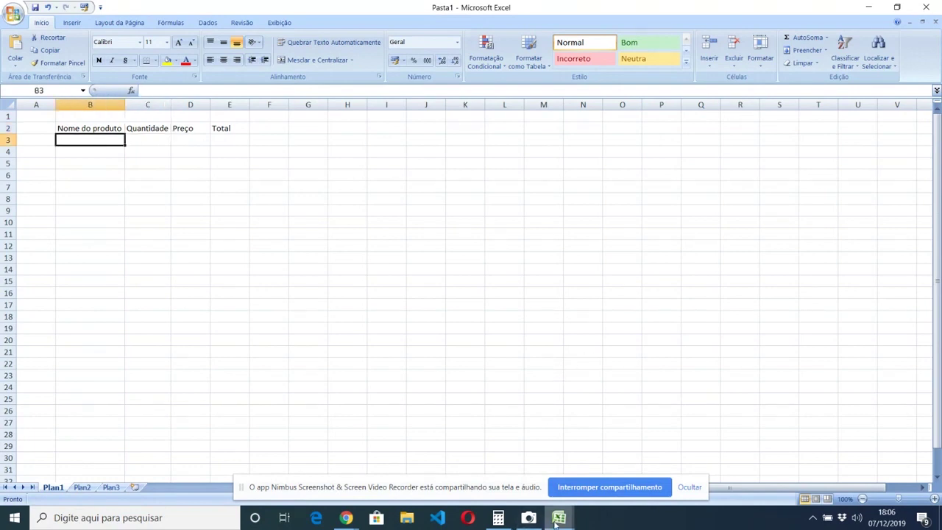
- Enter 'Copo descartável' as the first product in B3
mouse_move(556, 522)
left_click(530, 484)
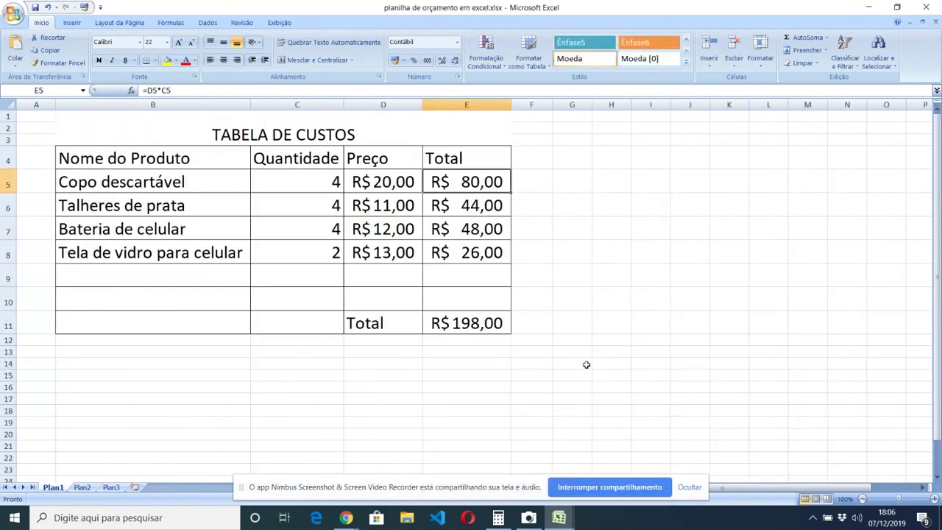
left_click(578, 523)
left_click(605, 466)
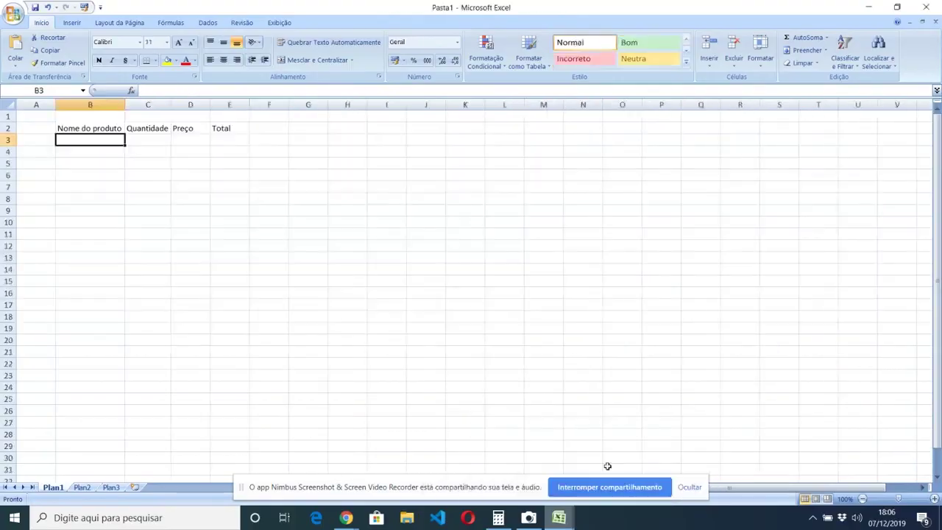
type("Copode")
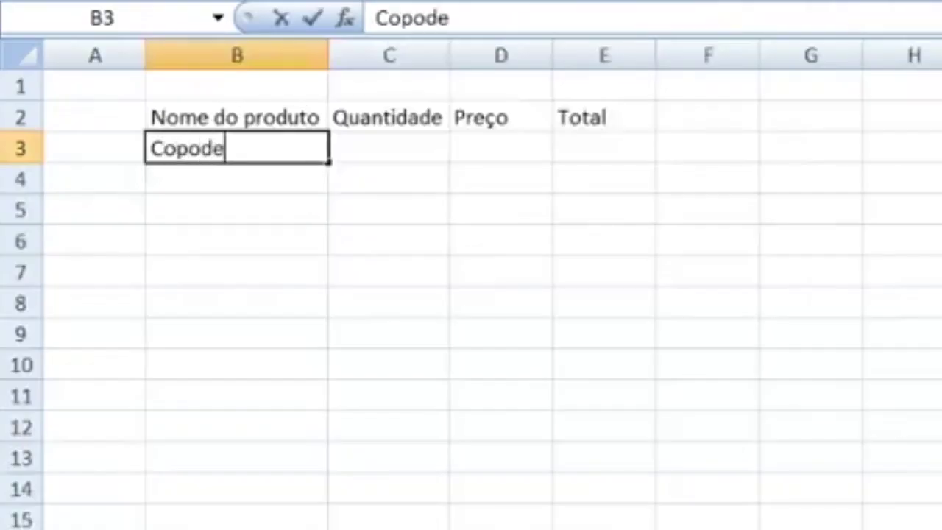
key("BackSpace")
key("BackSpace")
type(" descart")
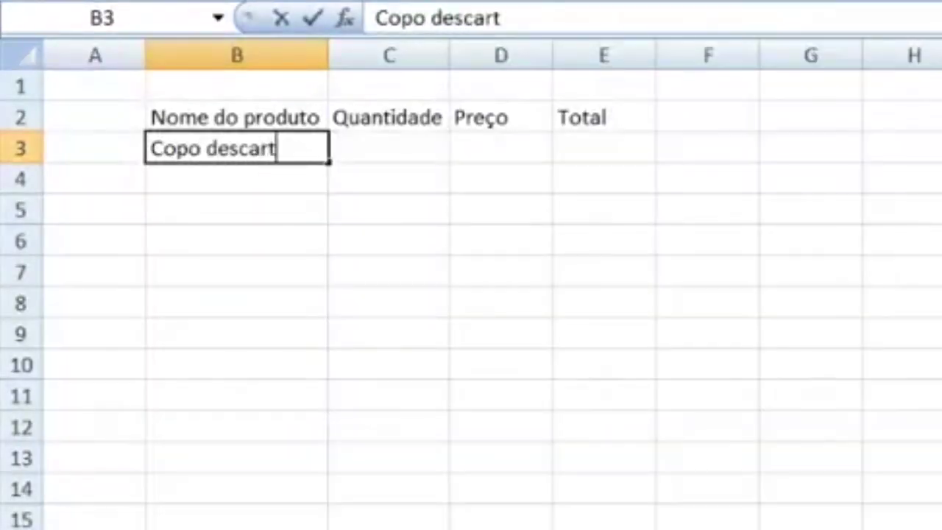
type("ável")
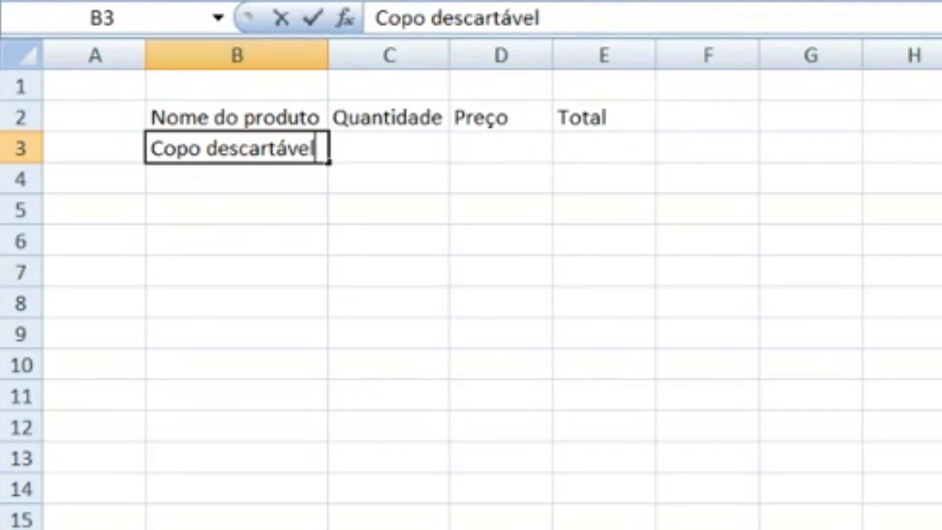
key("Return")
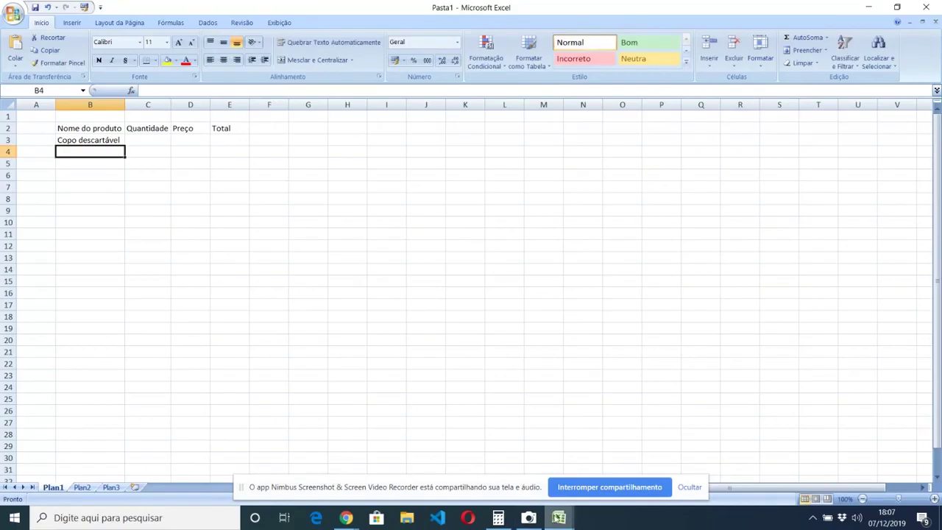
- Enter 'Talheres de prata' as the second product in B4
mouse_move(558, 517)
left_click(534, 455)
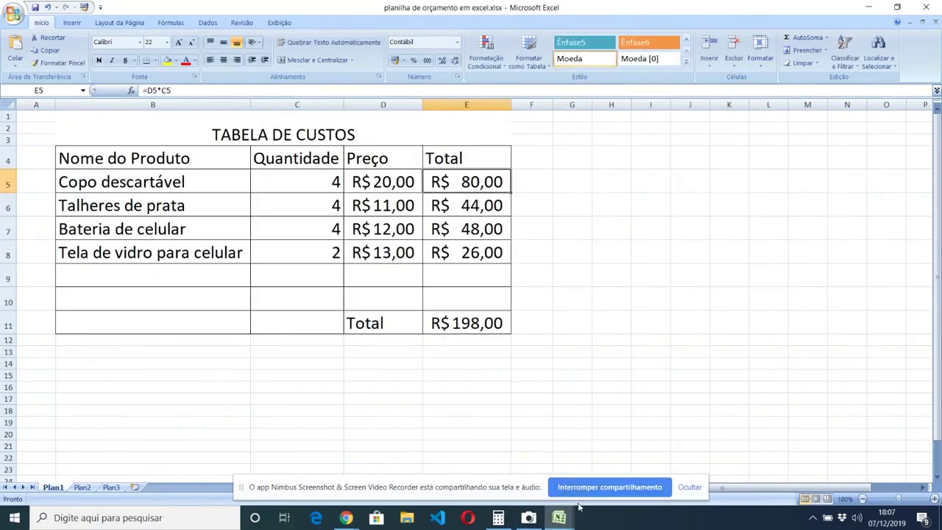
mouse_move(561, 520)
left_click(610, 463)
type("Talheres de prat")
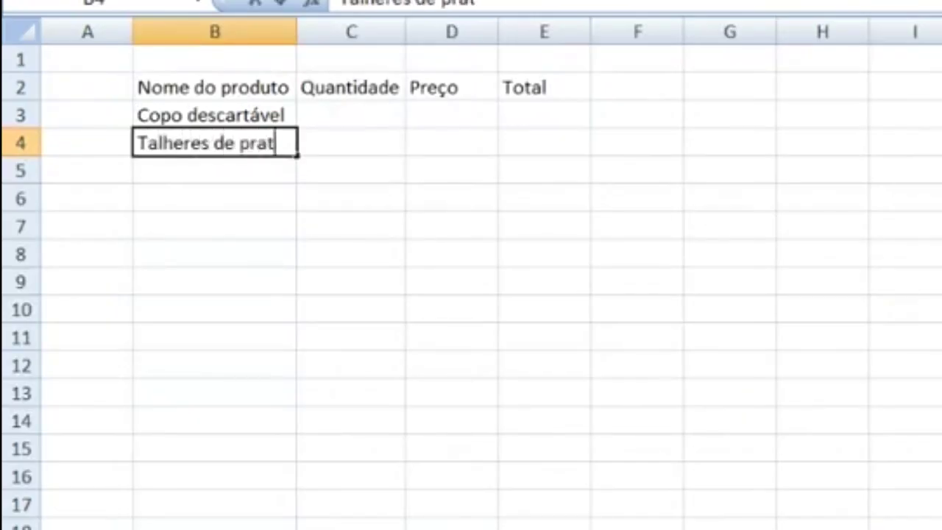
type("a")
key("Return")
- Enter 'Bateria para celular' as the third product in B5
type("bateri")
left_click_drag(213, 171, 87, 170)
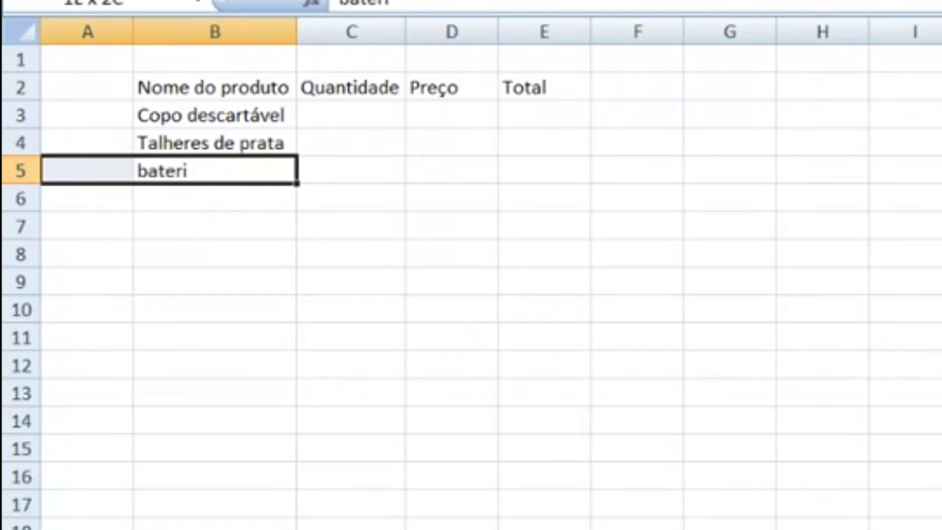
left_click(351, 171)
left_click(214, 171)
type("Bateri")
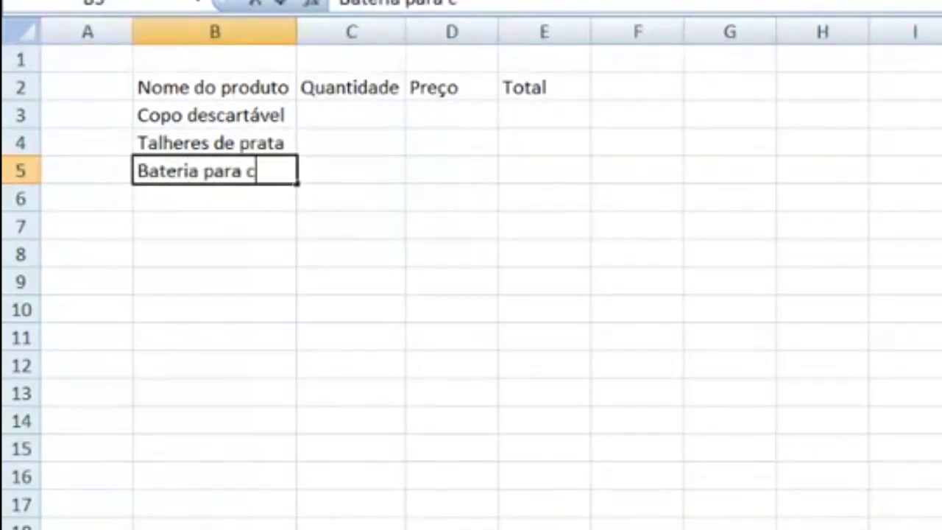
type("a par")
key("Return")
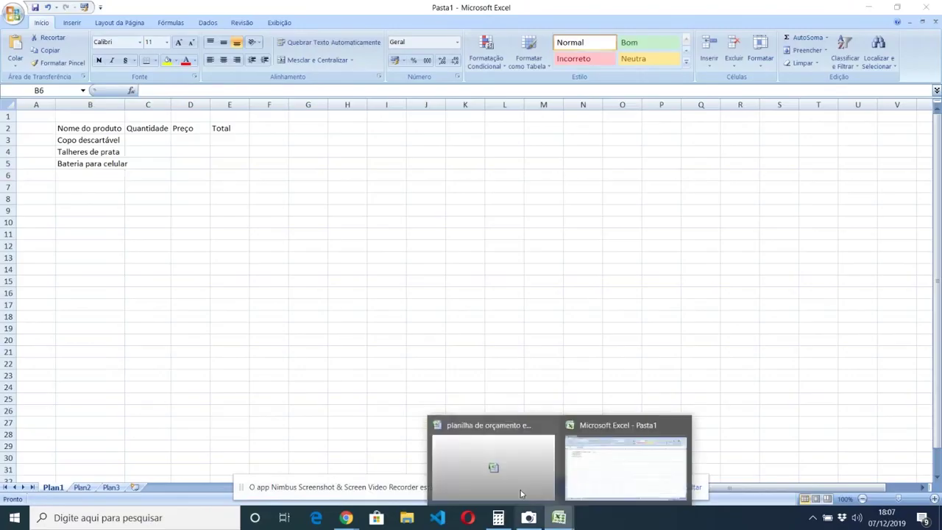
- Enter 'Tela de vidro para celular' in B6 and auto-fit column B to the names
left_click(520, 490)
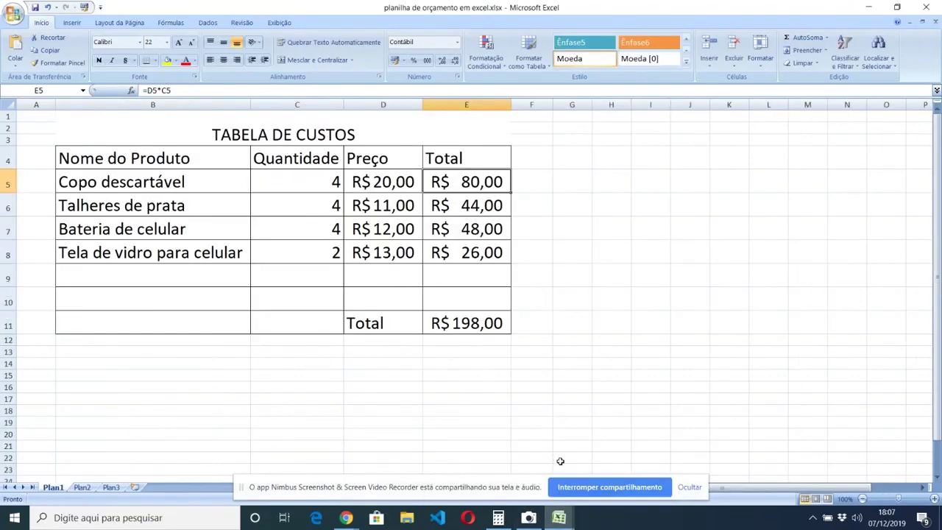
left_click(629, 453)
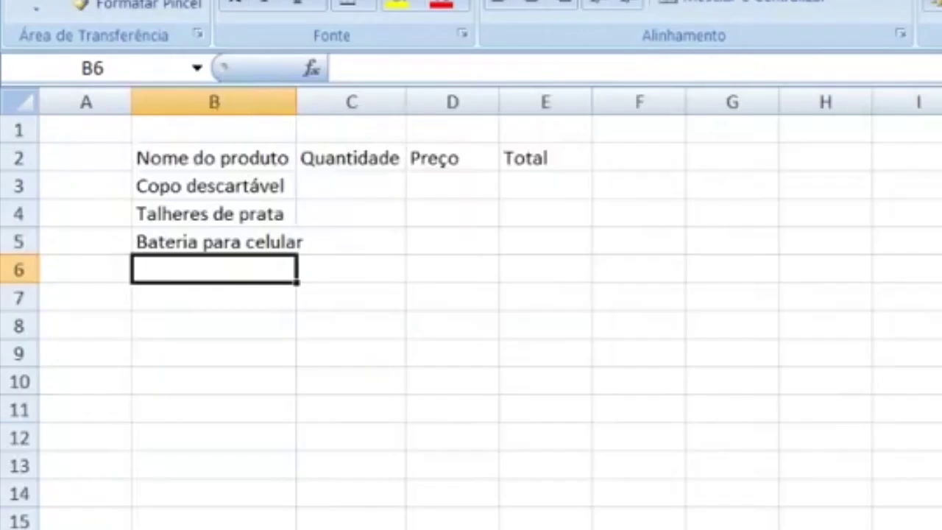
type("Tela de vid")
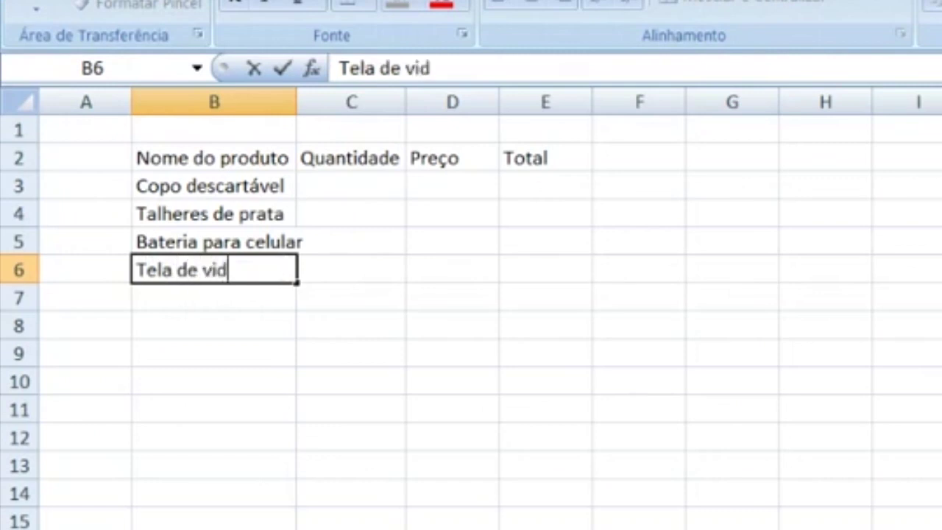
type("ro para celular")
key("Return")
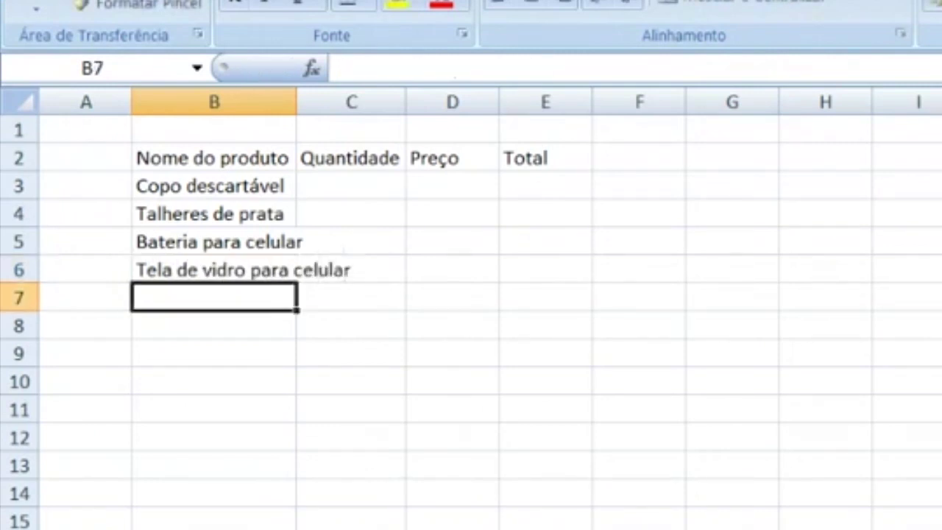
double_click(294, 91)
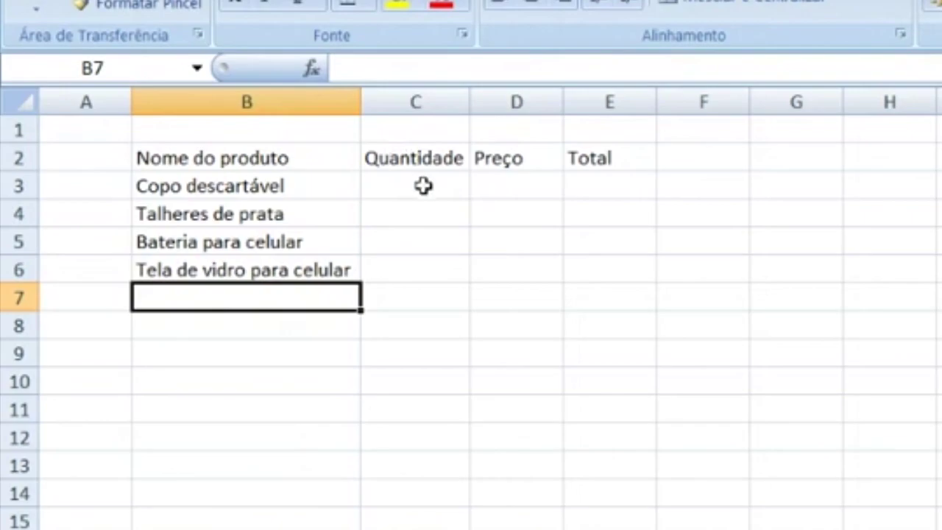
left_click(423, 186)
key("alt+Tab")
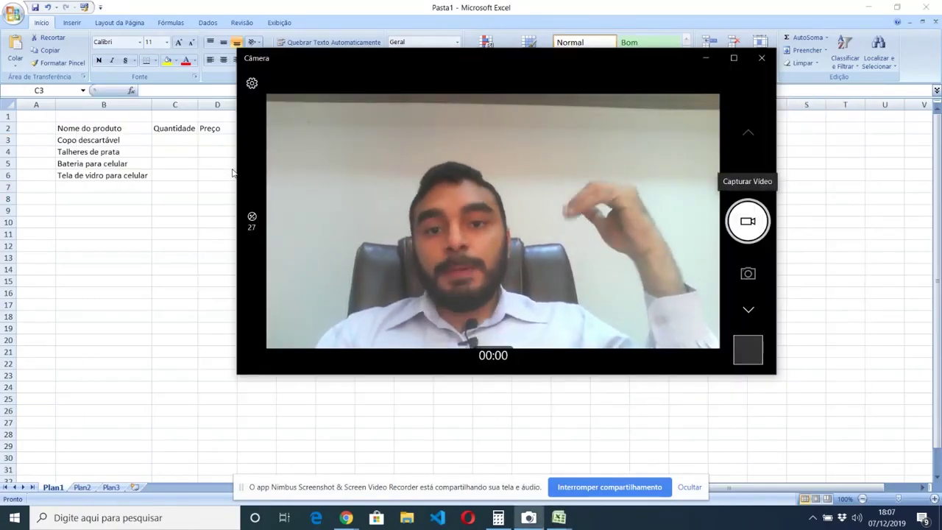
- Enter a quantity of 1 for each product in C3–C6
left_click(183, 143)
type("1")
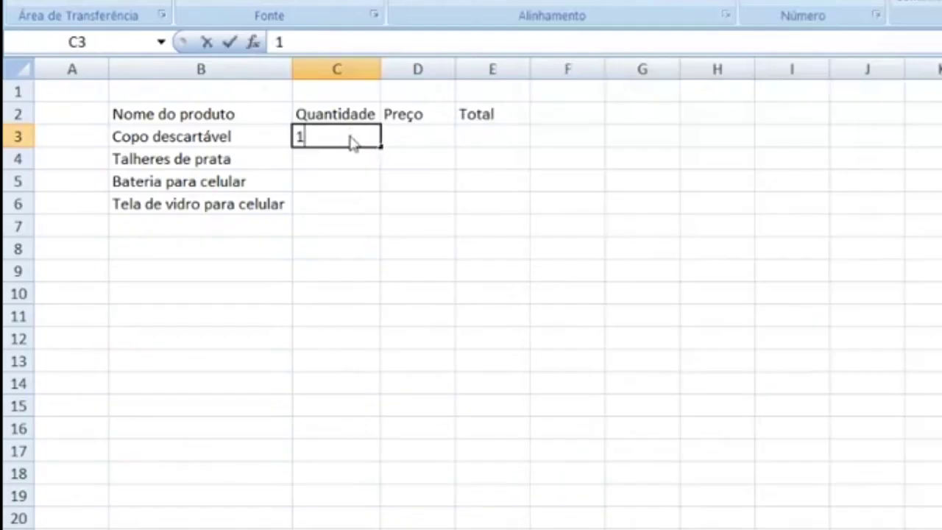
key("Return")
type("1")
key("Return")
type("1")
key("Return")
type("1")
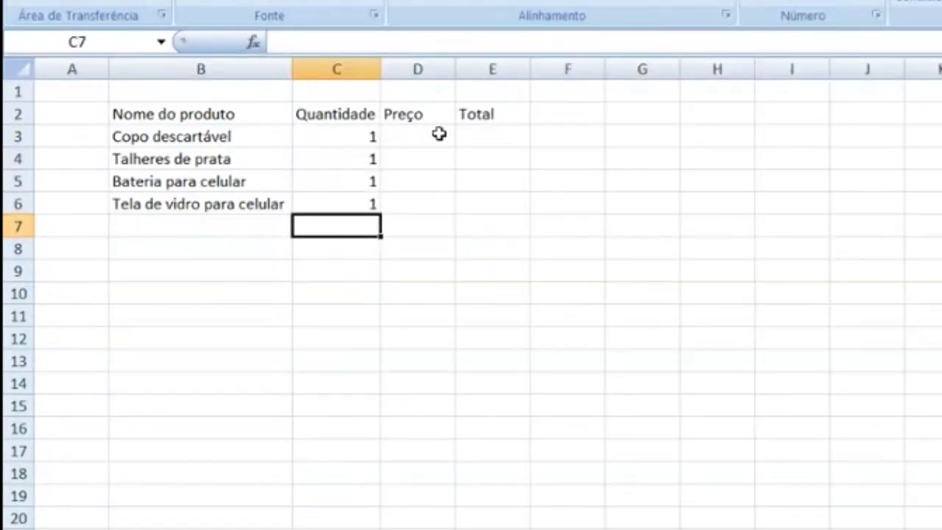
- Enter a price of 10 for each product in D3–D6
left_click(425, 135)
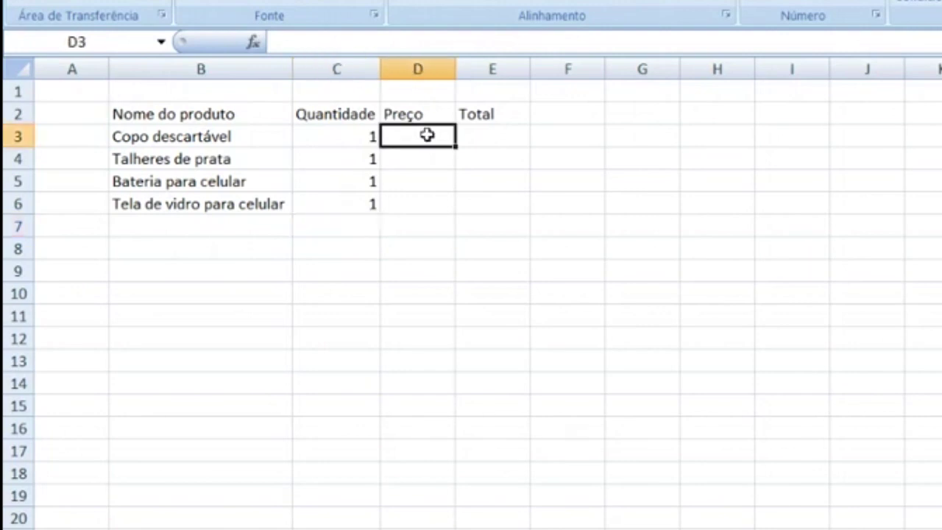
key("alt+Tab")
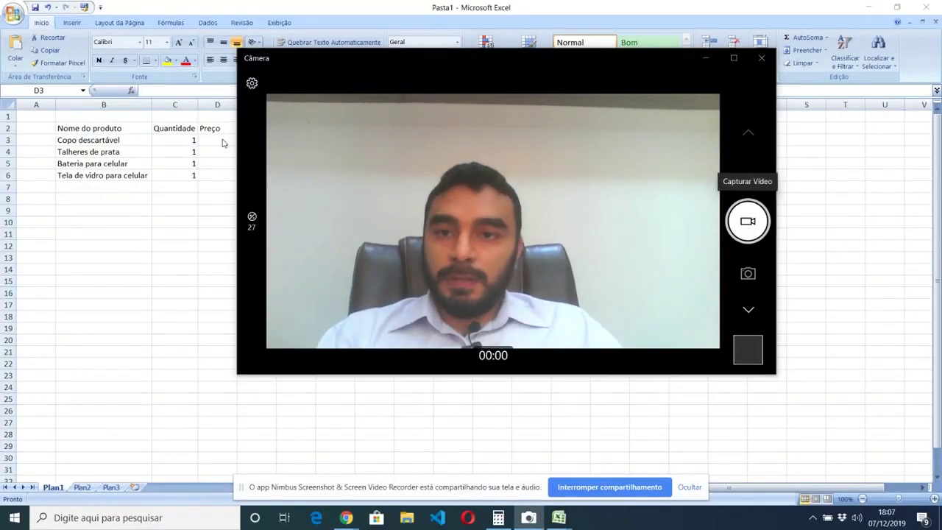
left_click(222, 139)
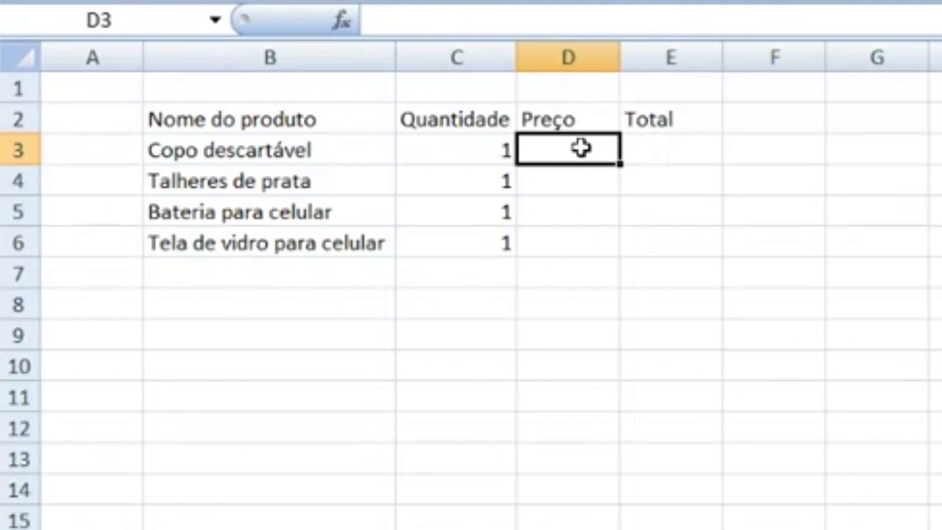
type("1")
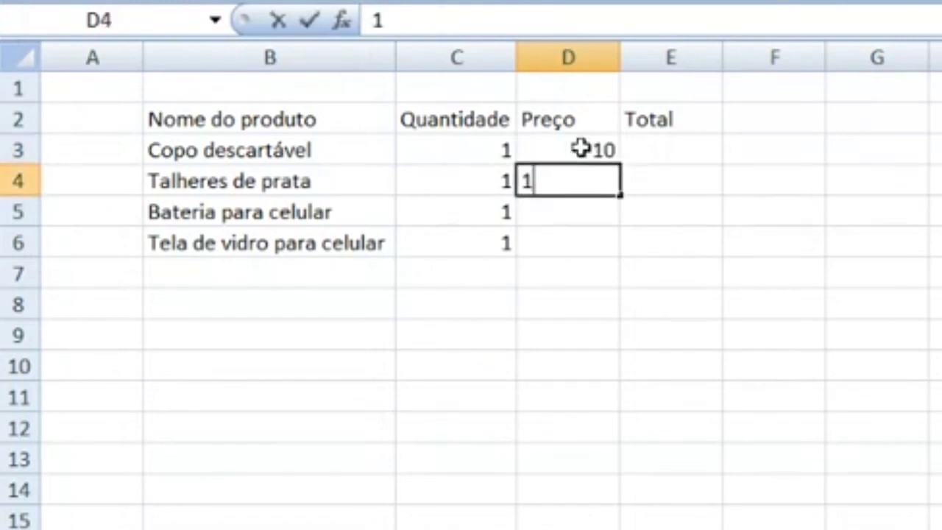
type("0 10 10 10")
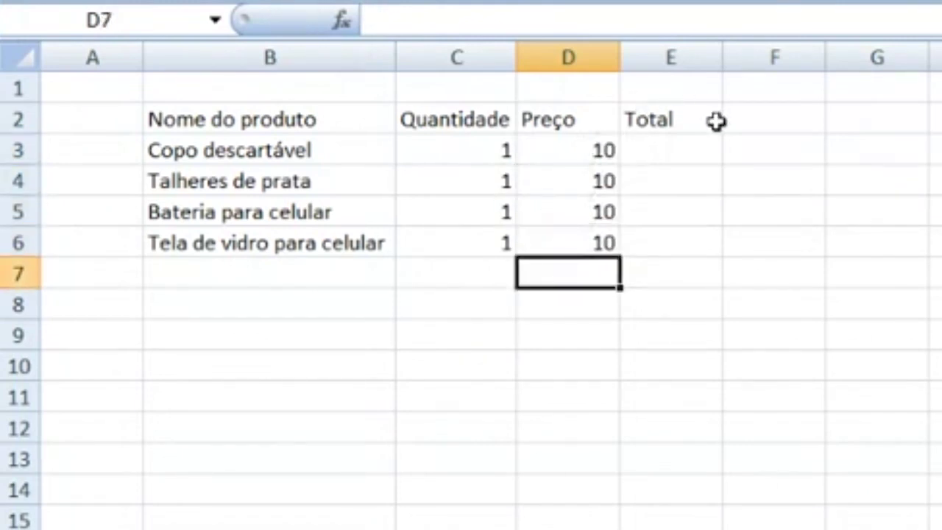
left_click(388, 295)
left_click(641, 332)
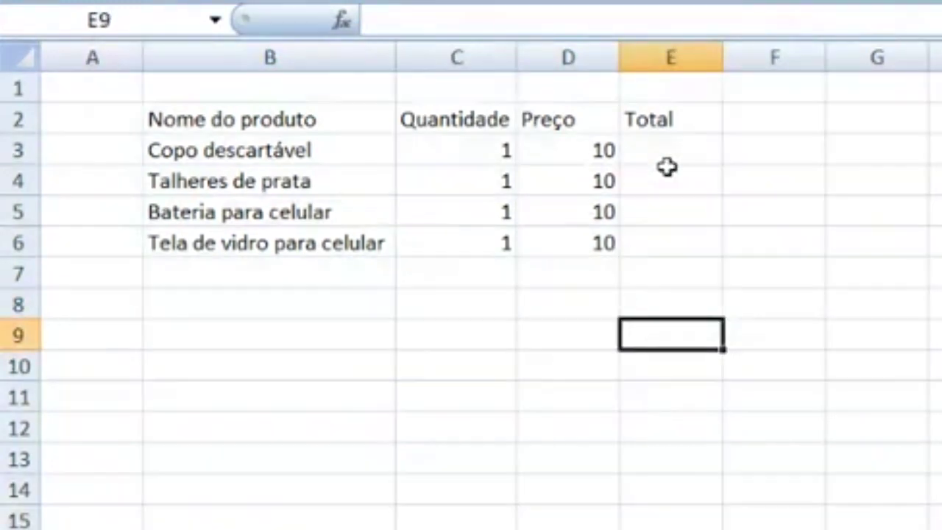
left_click(689, 141)
key("alt+Tab")
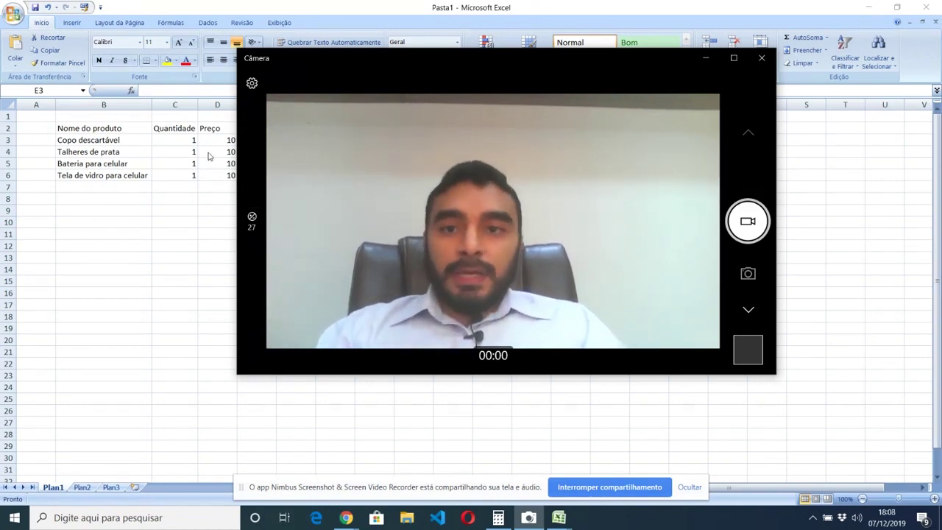
key("alt+Tab")
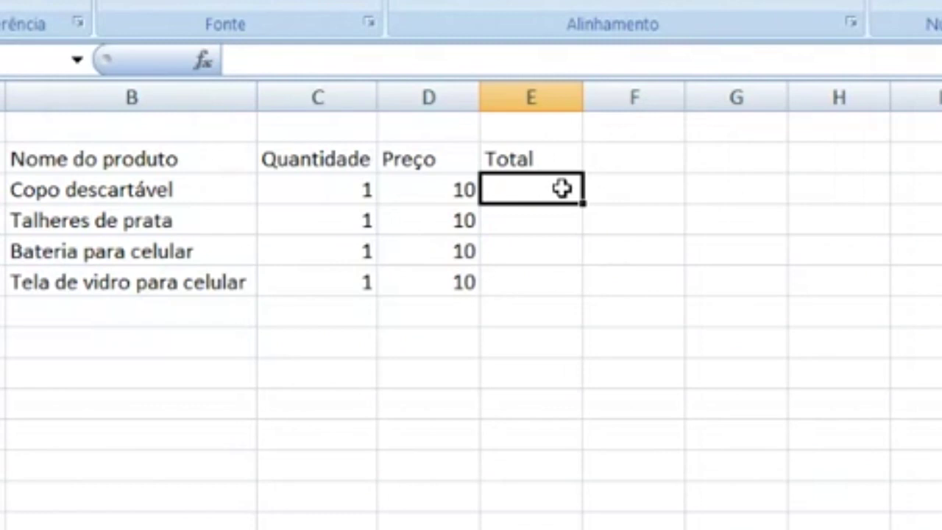
- Enter the formula =D3*C3 in E3 so Copo descartável's total shows 10
type("=")
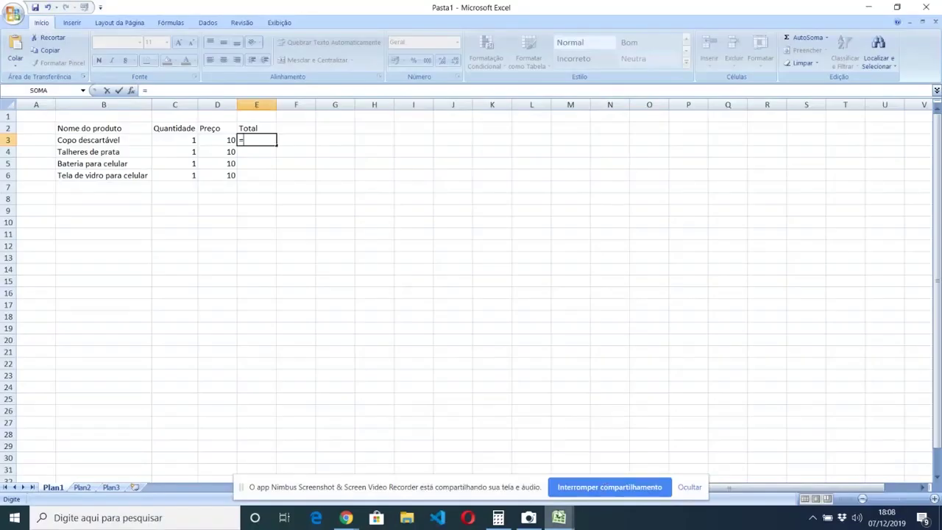
left_click(528, 517)
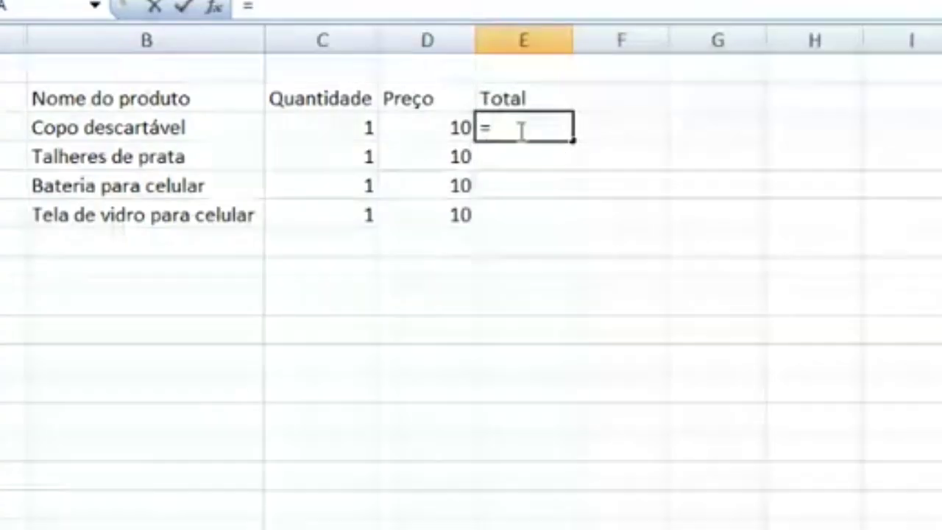
left_click(439, 128)
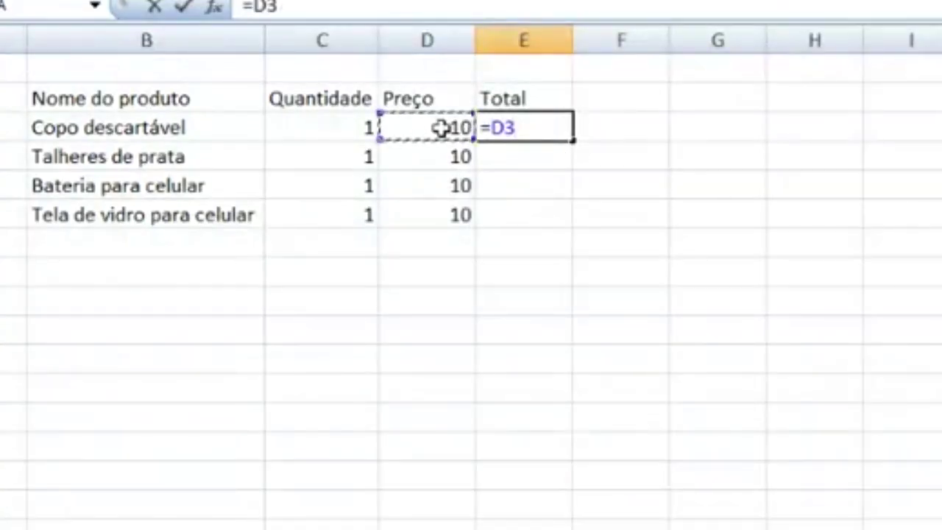
type("*")
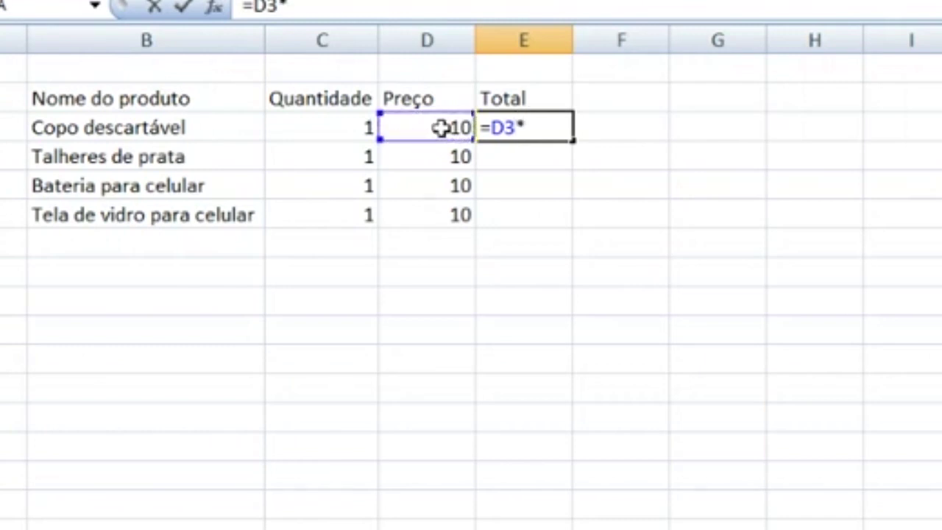
key("alt+Tab")
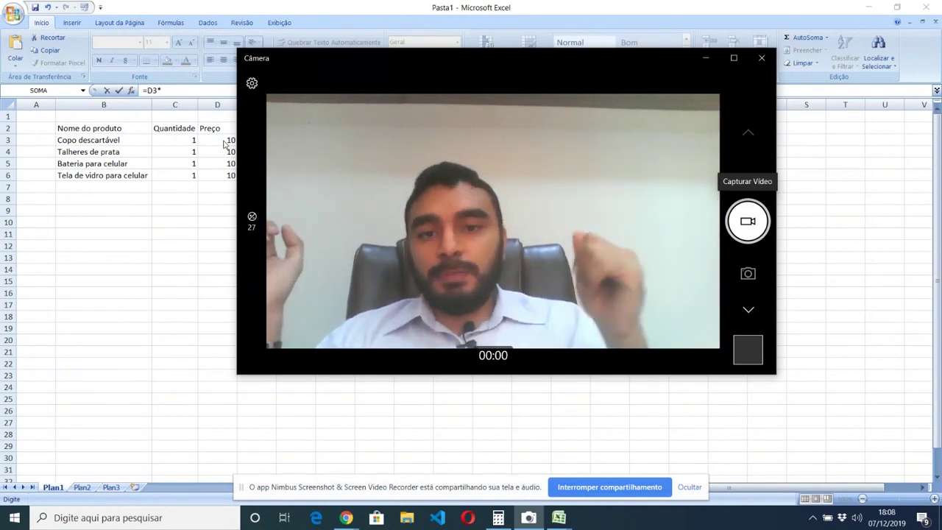
key("alt+Tab")
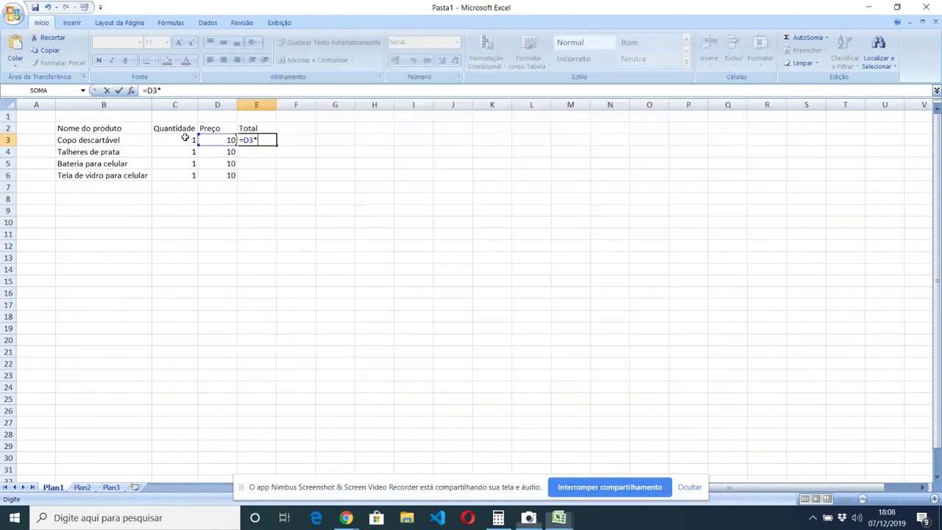
left_click(188, 139)
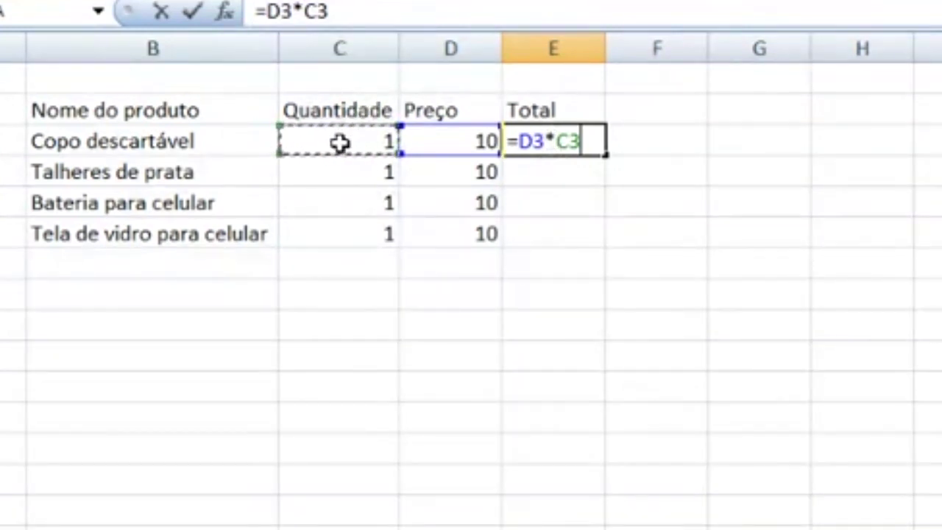
key("Return")
key("alt+Tab")
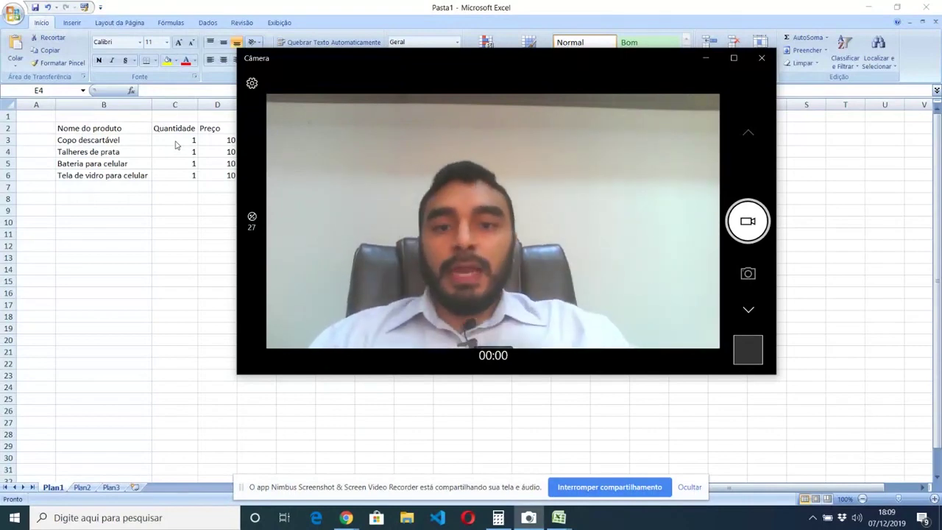
key("alt+Tab")
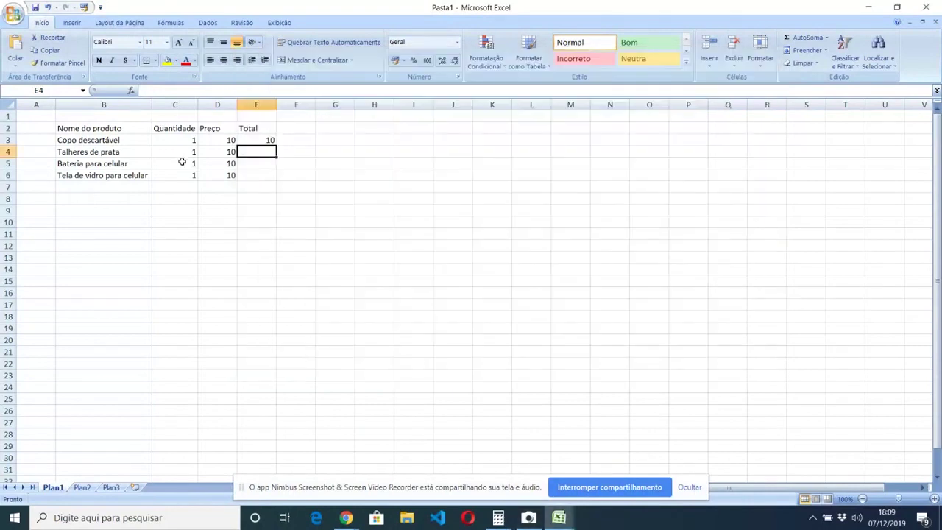
left_click(187, 141)
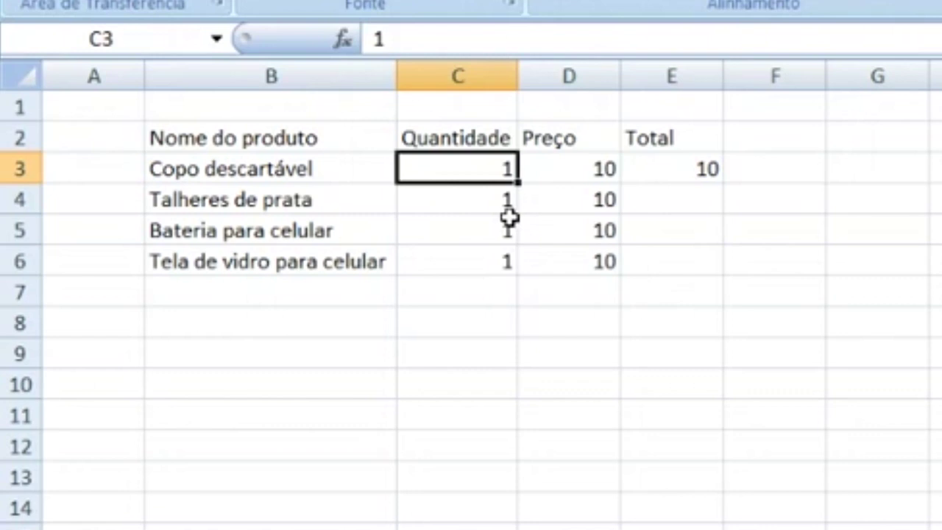
- Change C3's quantity to 2 and fill the E3 total formula down to E6
type("2")
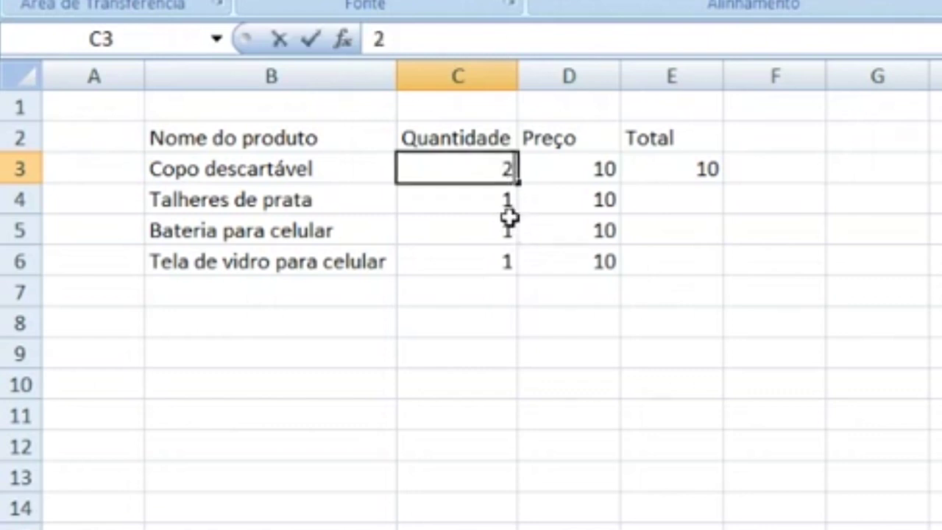
key("Return")
left_click(687, 164)
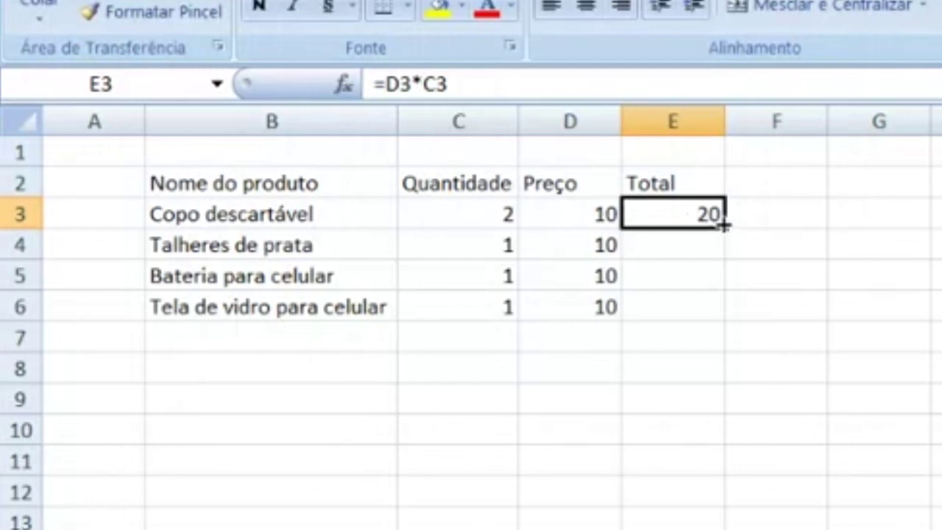
left_click_drag(718, 235, 724, 314)
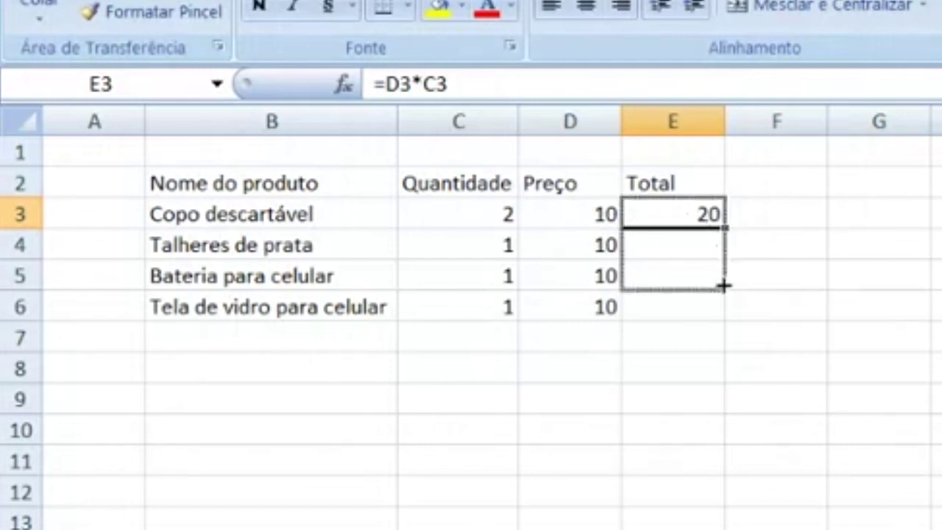
left_click_drag(720, 317, 642, 294)
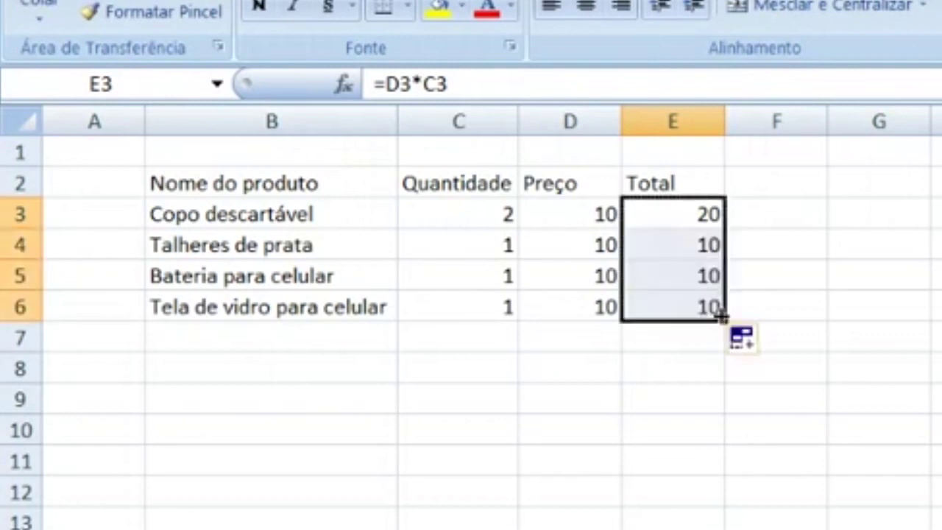
- Enter quantities 3, 4 and 5 in C4–C6 and verify the formulas in E3–E5
left_click(475, 244)
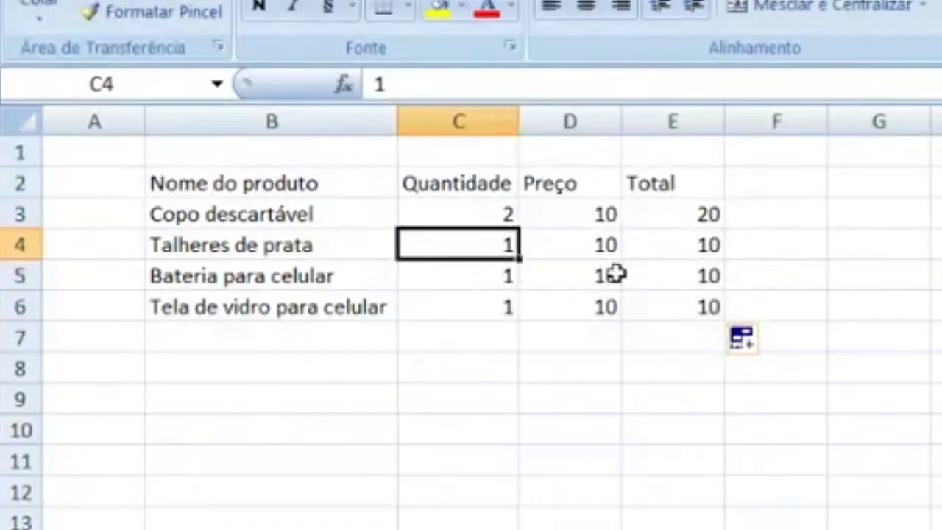
type("3")
key("Return")
type("4")
key("Return")
type("5")
key("Return")
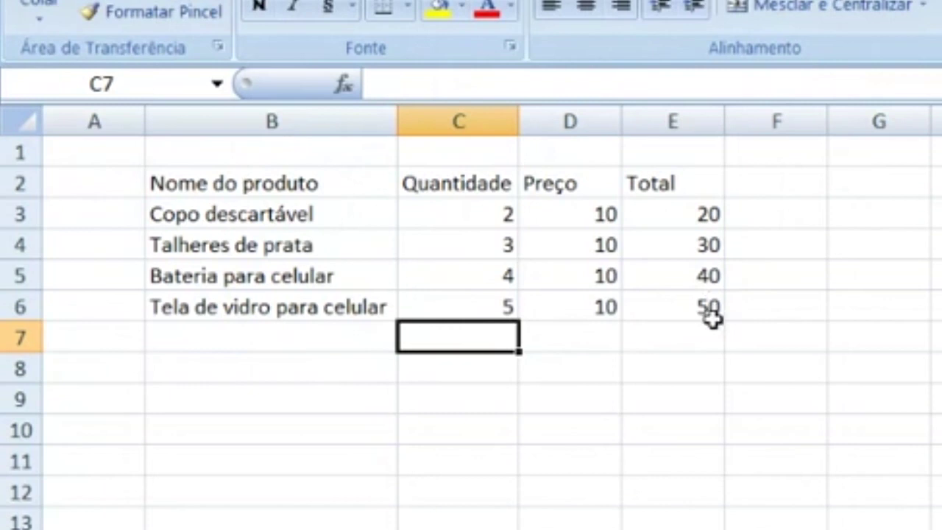
left_click(697, 212)
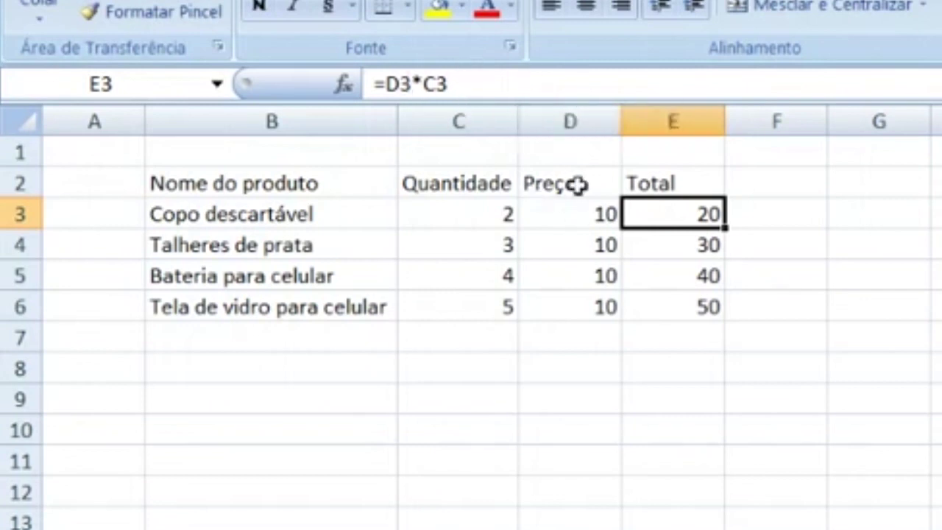
left_click(690, 243)
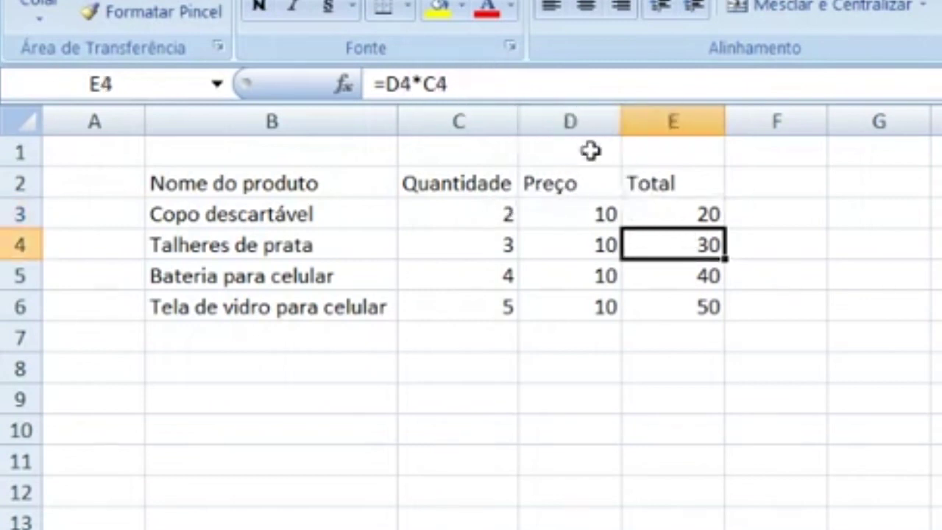
left_click(688, 275)
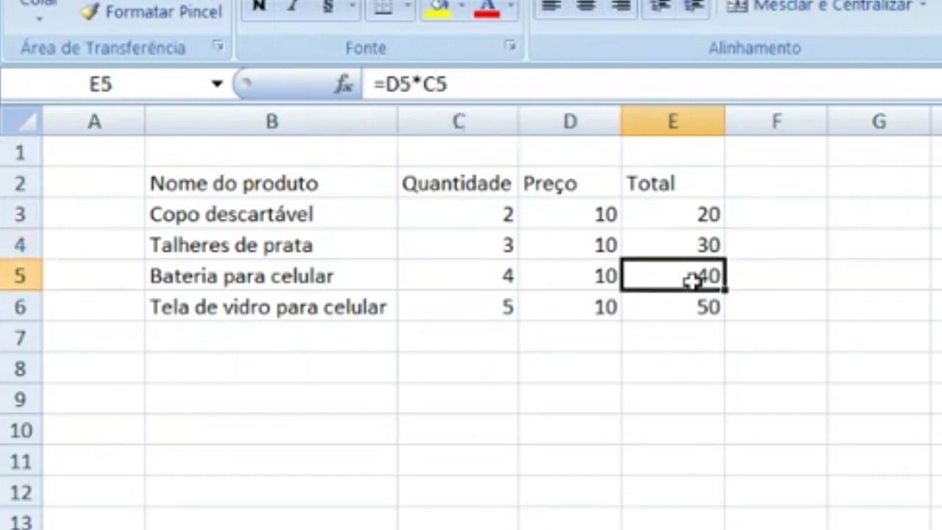
left_click(684, 309)
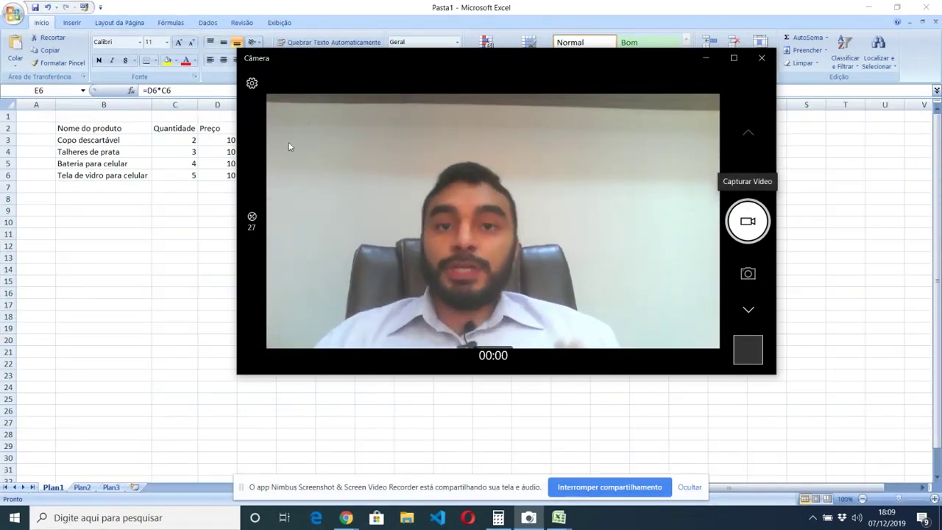
key("alt+Tab")
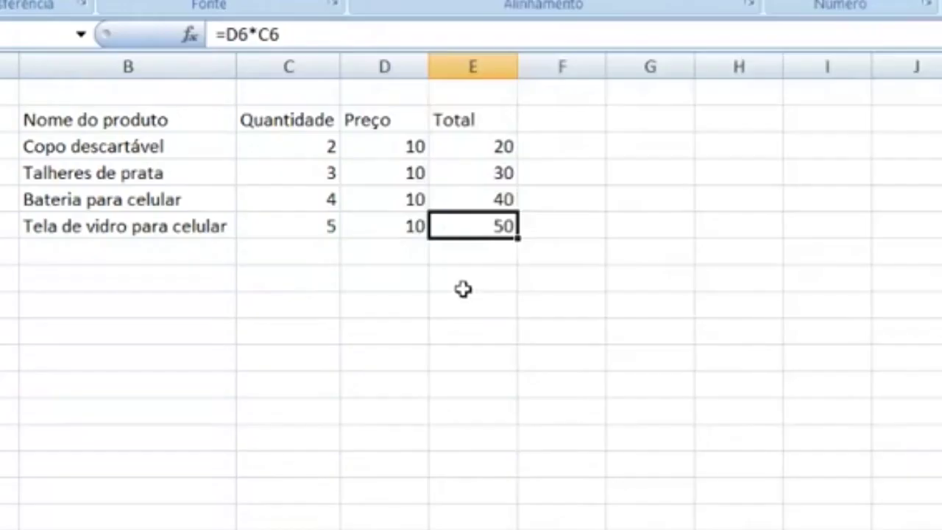
left_click(252, 202)
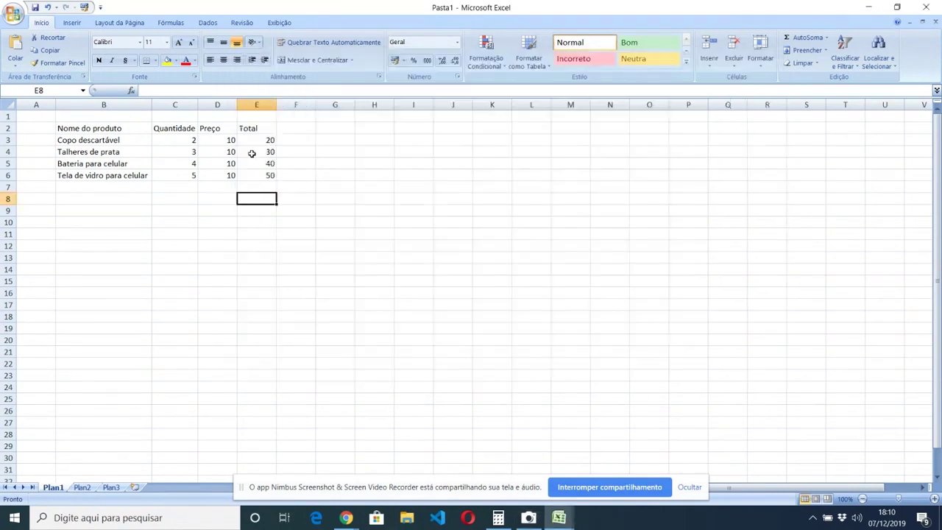
left_click_drag(263, 139, 264, 221)
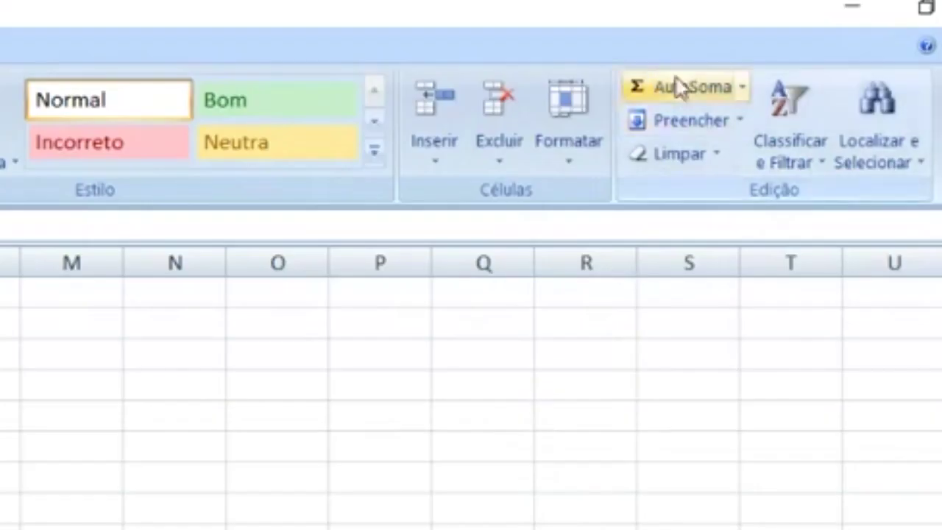
- Sum the row totals into E10 with AutoSoma (=SOMA(E3:E9)) for a grand total of 140
left_click(674, 78)
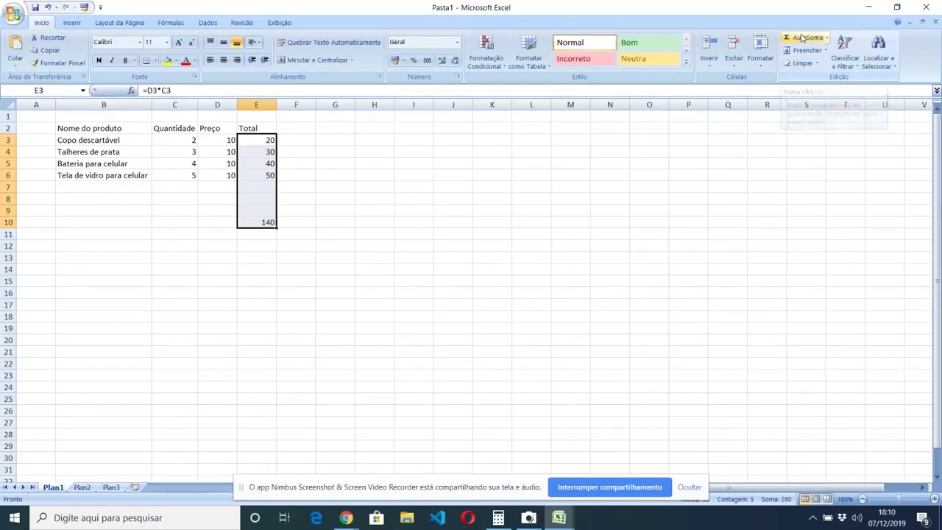
left_click(258, 222)
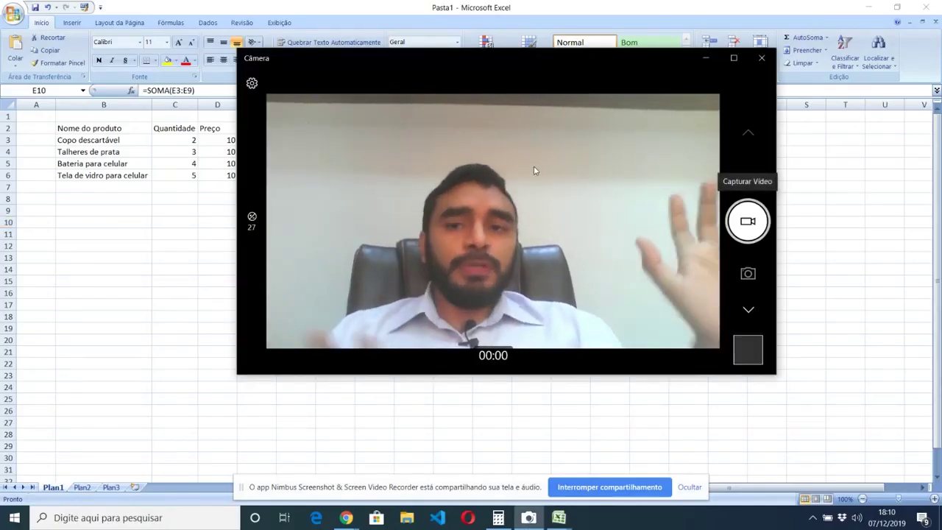
key("alt+Tab")
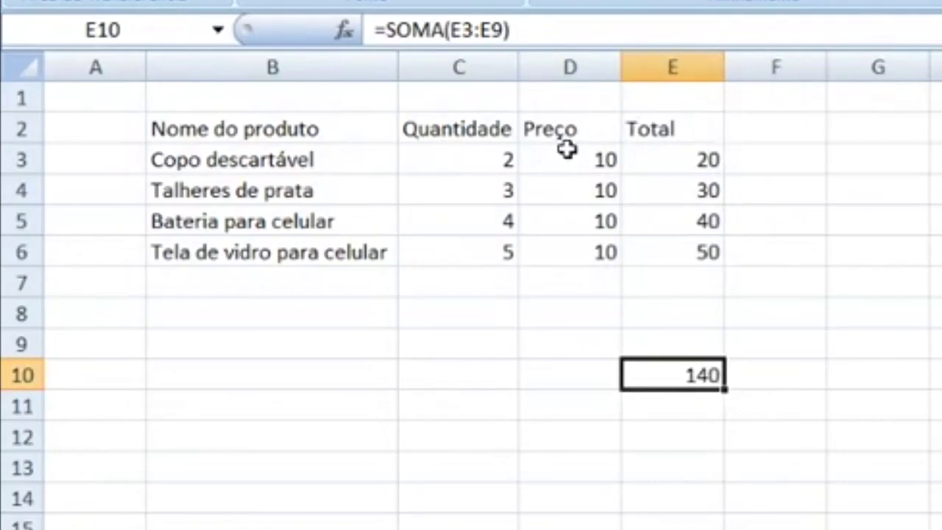
left_click_drag(571, 159, 685, 252)
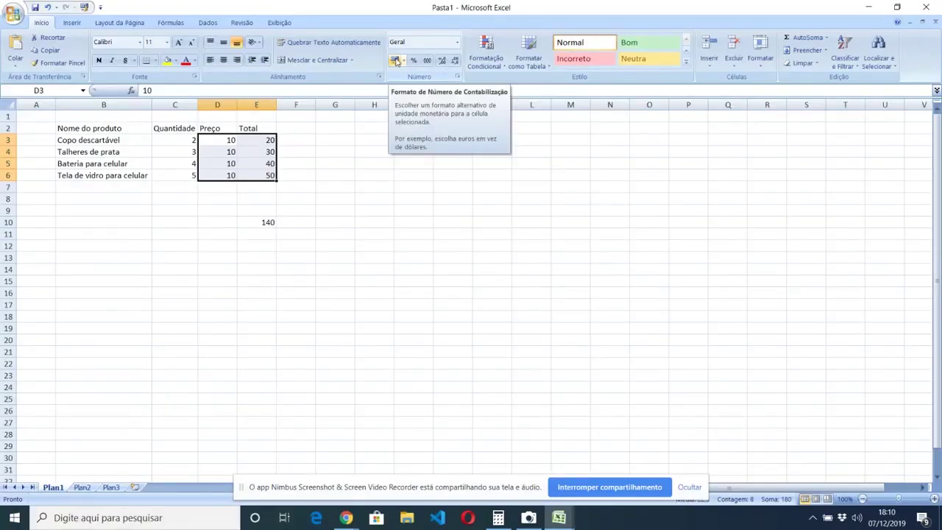
- Apply the R$ Contábil format to prices and totals D3:E6 and the grand total E10
left_click(736, 92)
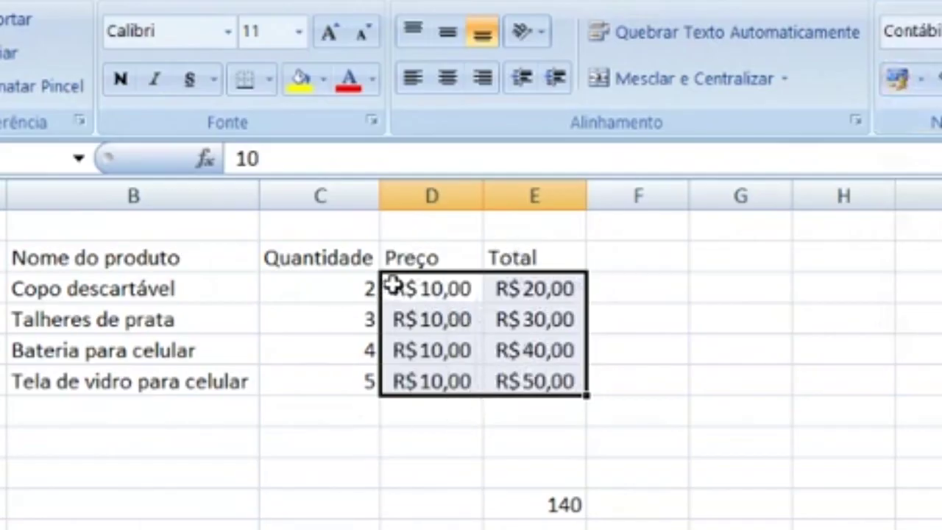
left_click(556, 499)
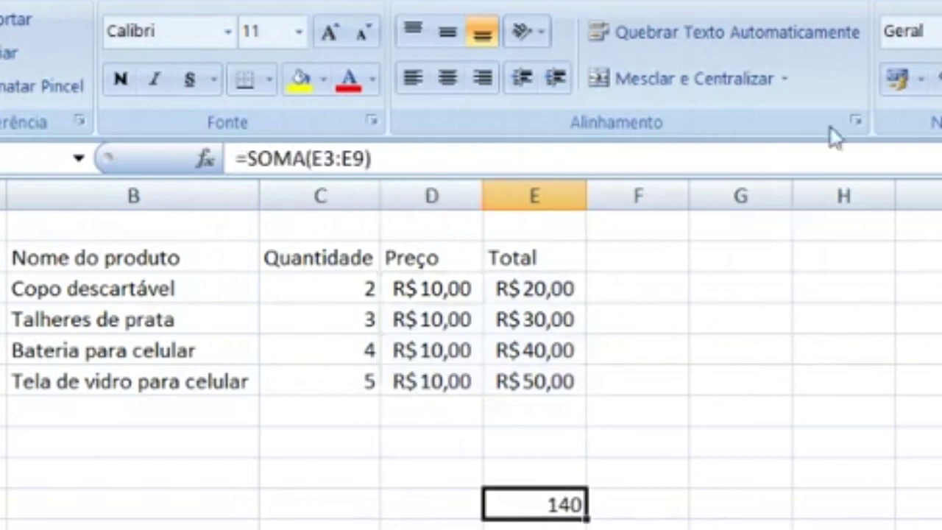
left_click(893, 80)
left_click(289, 232)
- Apply Todas as bordas to every cell of B2:E10, then select B1:E10
left_click_drag(87, 128, 237, 210)
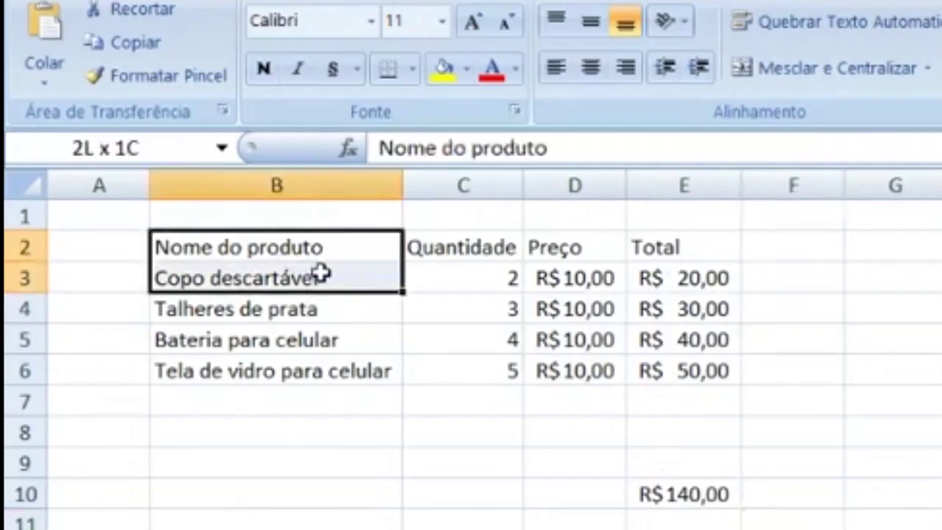
left_click_drag(634, 461, 681, 494)
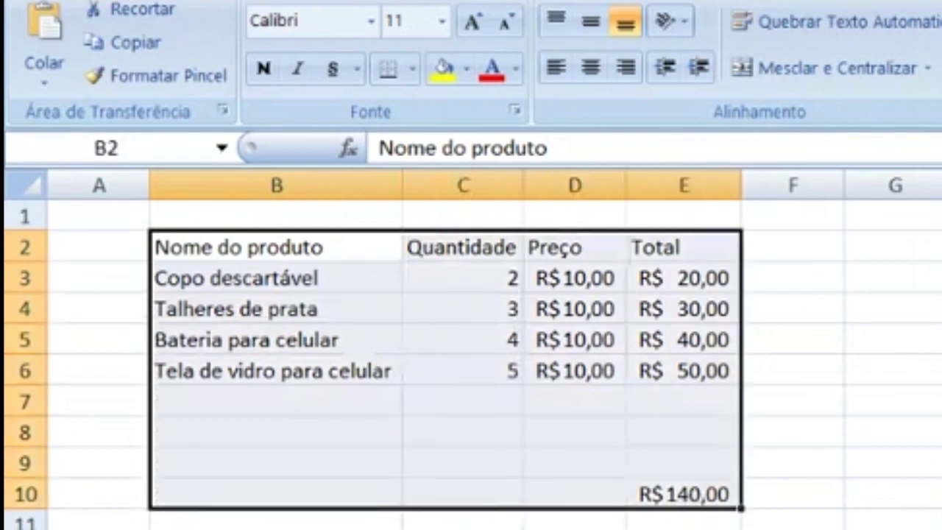
left_click(411, 73)
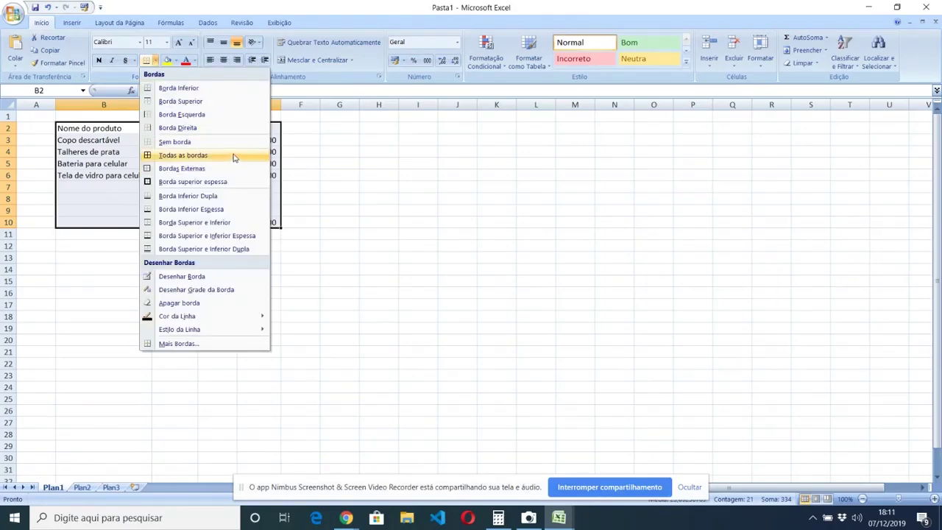
left_click(234, 156)
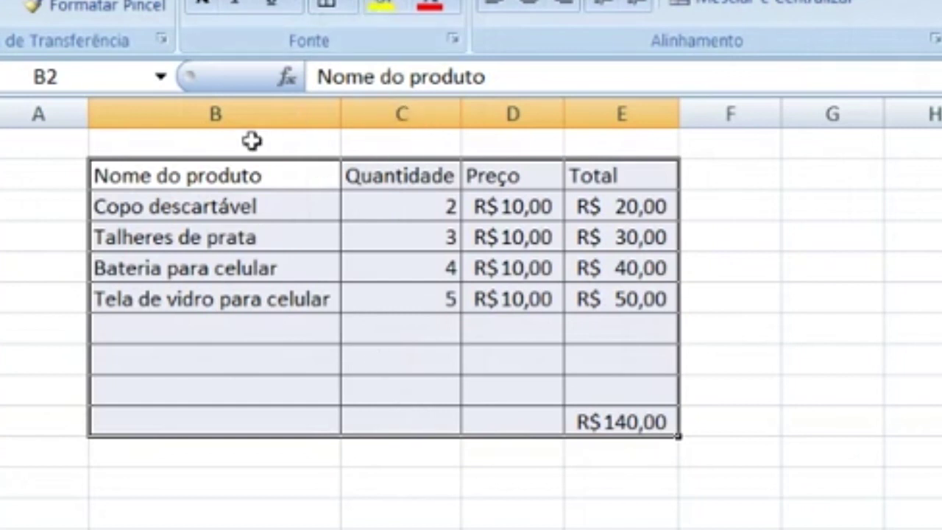
left_click_drag(226, 136, 636, 420)
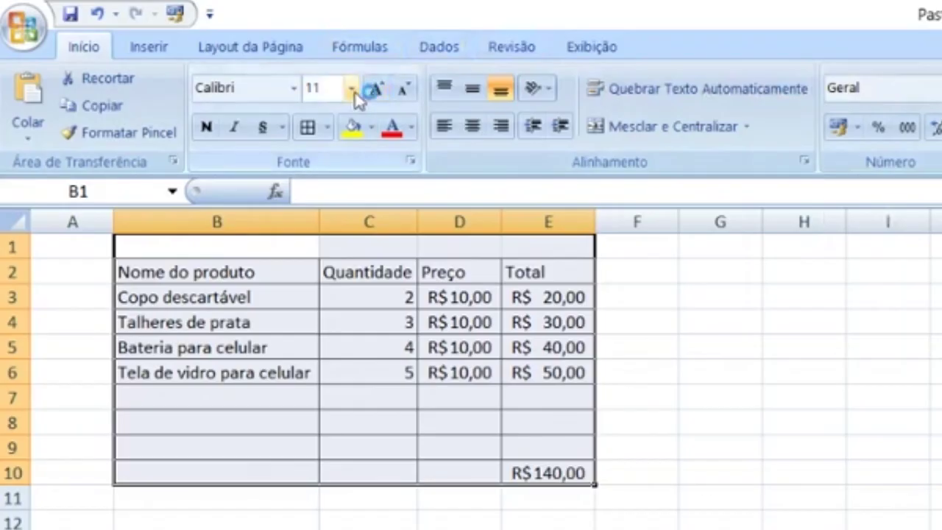
- Set the table text to 18 pt and autofit columns C and B to their contents
left_click(167, 41)
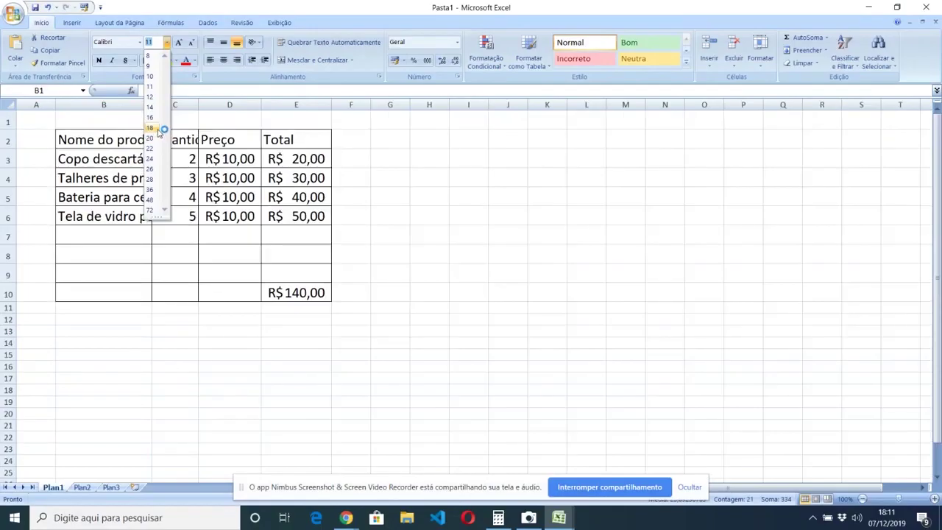
left_click(150, 128)
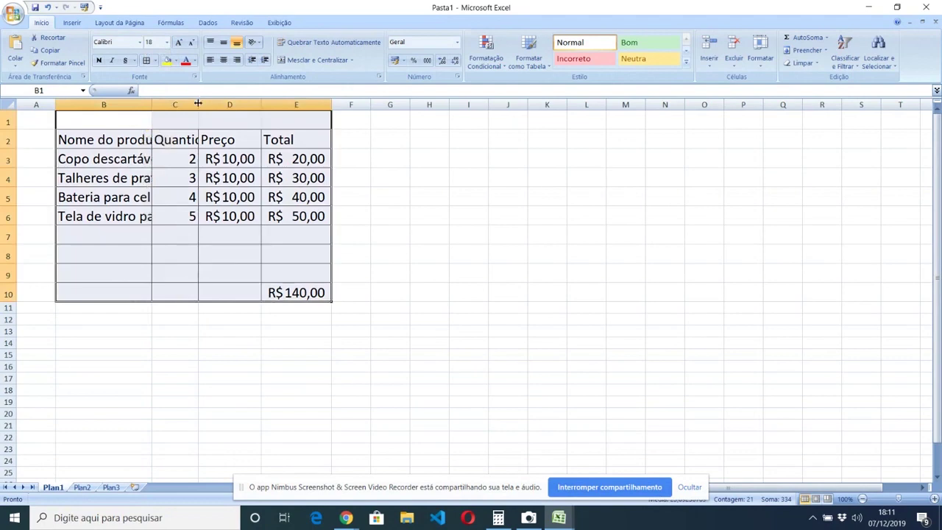
double_click(197, 104)
double_click(152, 104)
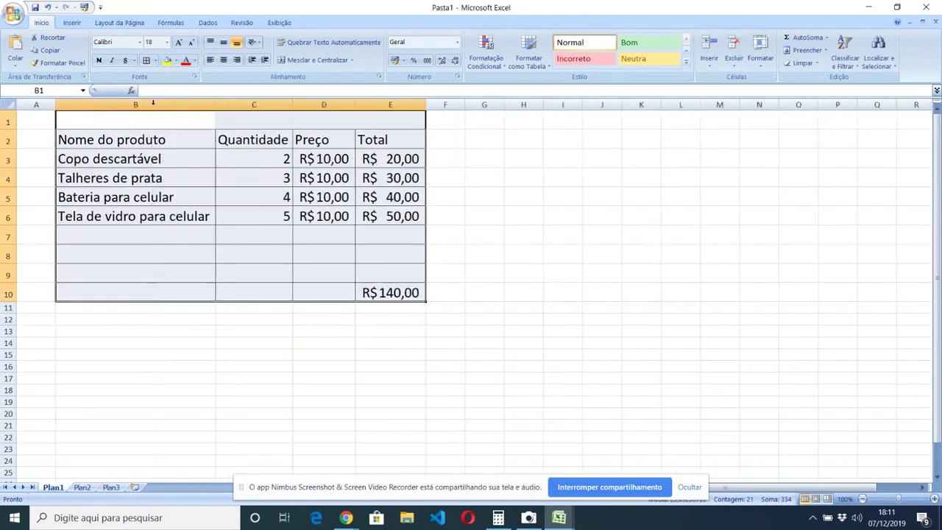
- Select cells B1:D1 above the headers and open the Camera app
left_click(377, 233)
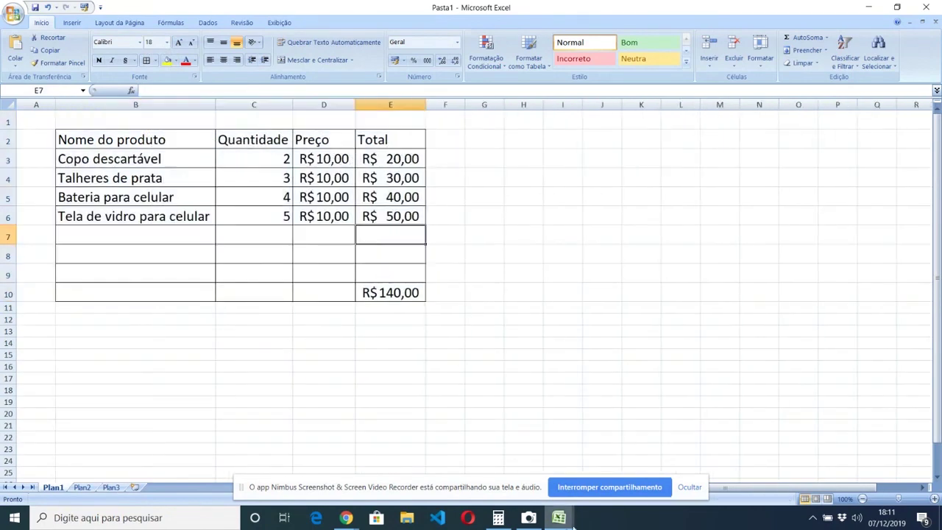
left_click_drag(88, 120, 313, 118)
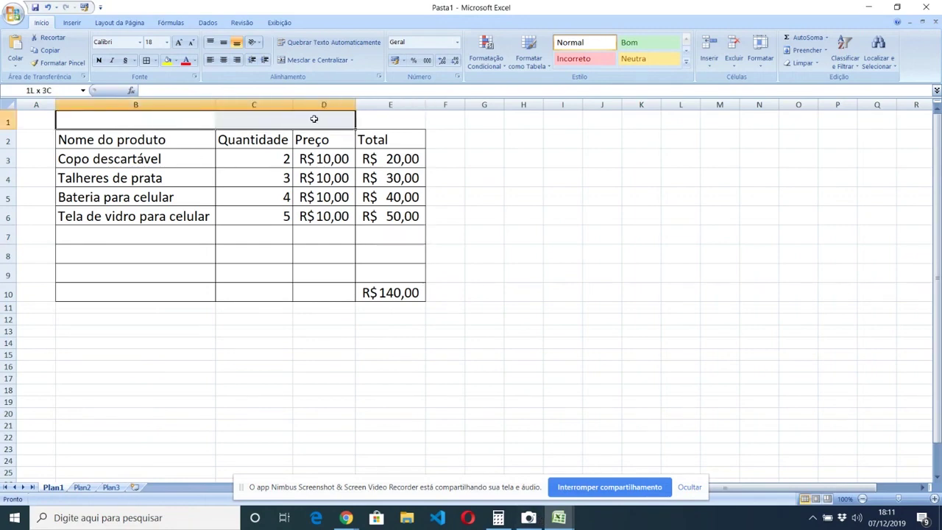
left_click(529, 518)
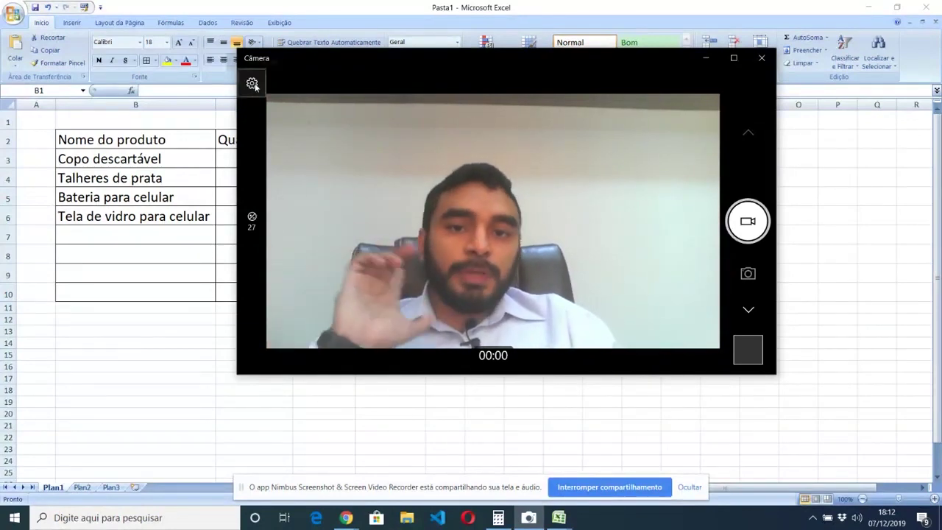
left_click(138, 122)
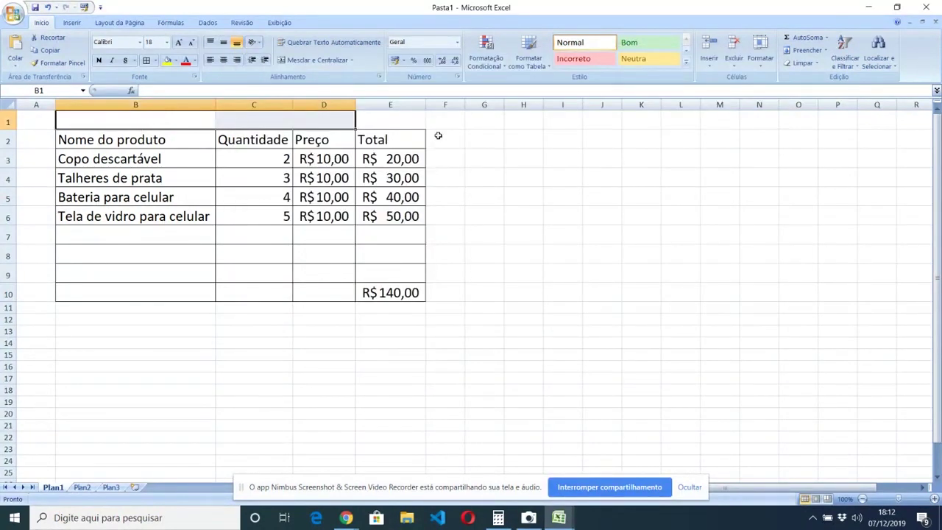
- Merge B1:E1 into one centred title cell with Mesclar e Centralizar
left_click(401, 123)
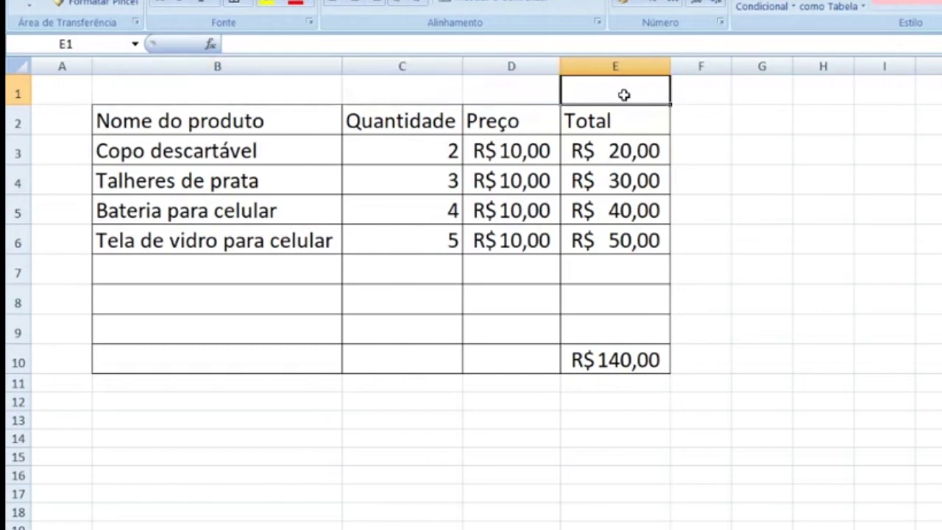
left_click_drag(623, 94, 290, 89)
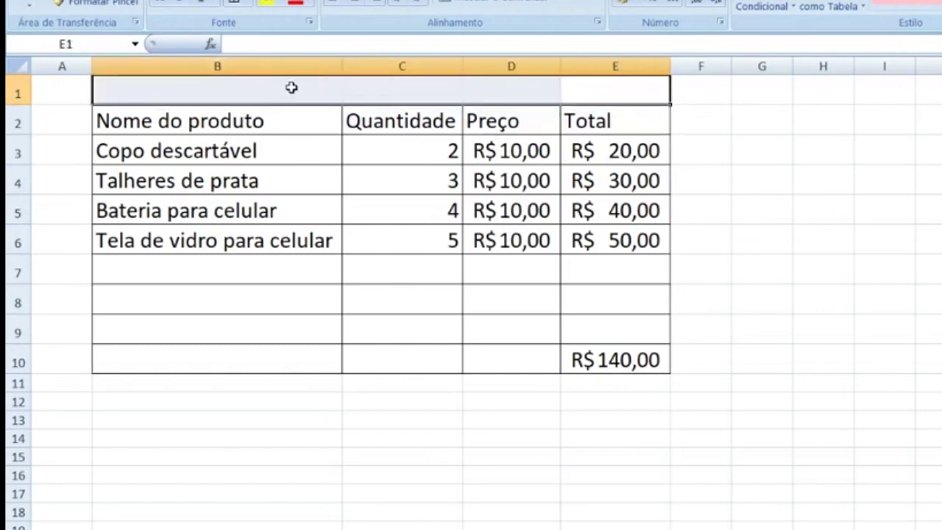
key("alt+Tab")
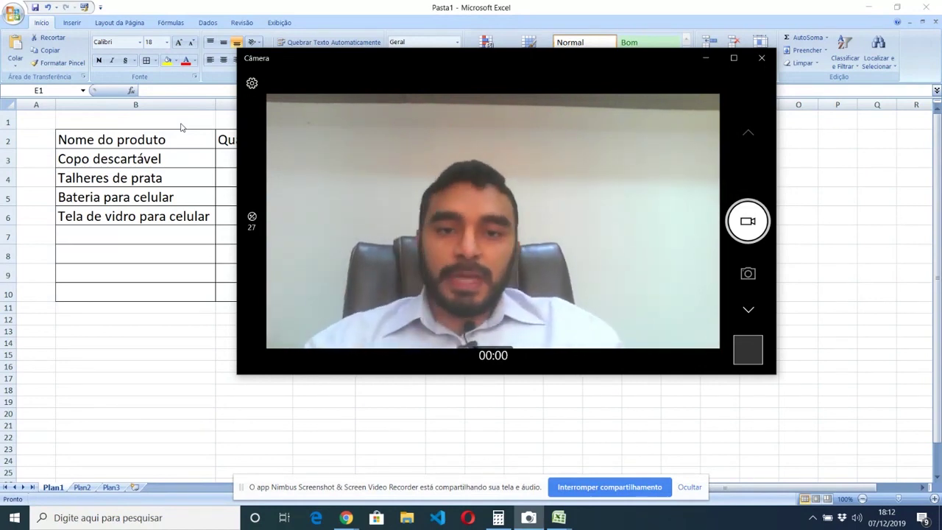
left_click(167, 123)
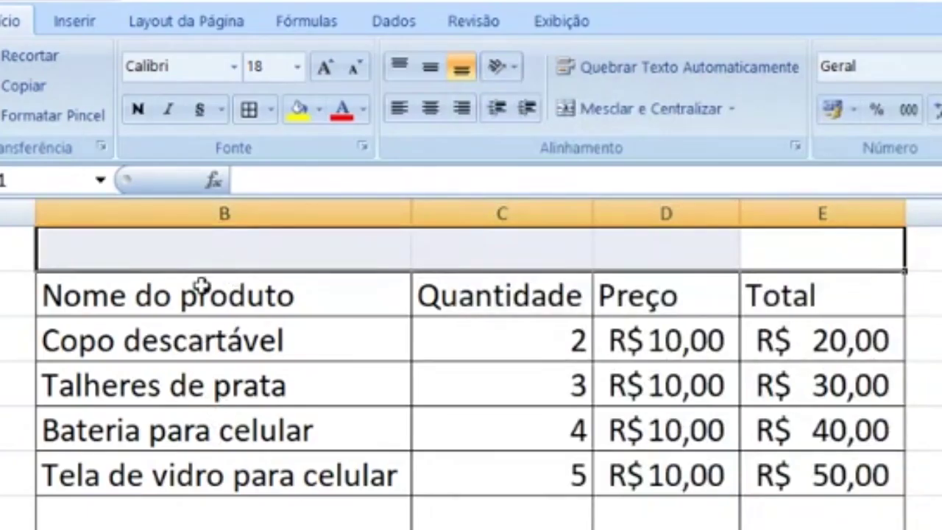
key("Down")
key("Down")
key("Down")
left_click(132, 120)
left_click_drag(387, 248, 809, 249)
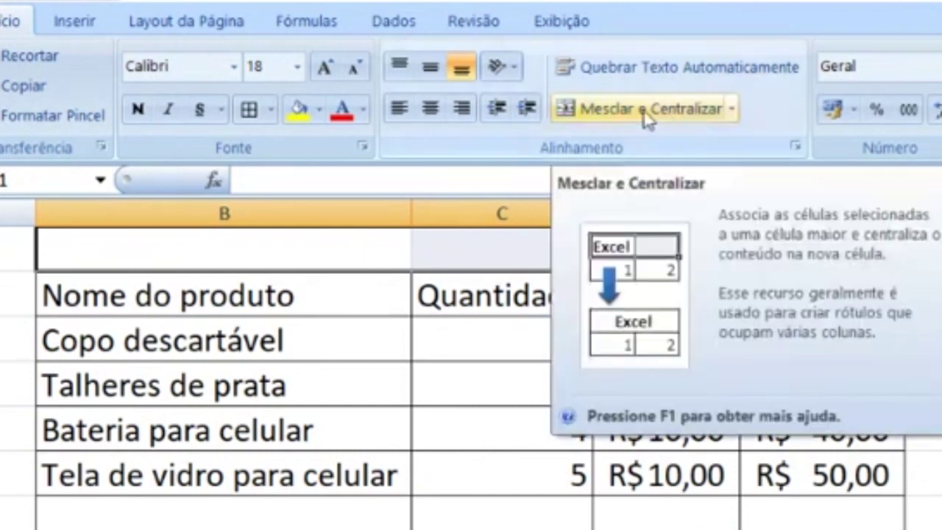
left_click(643, 110)
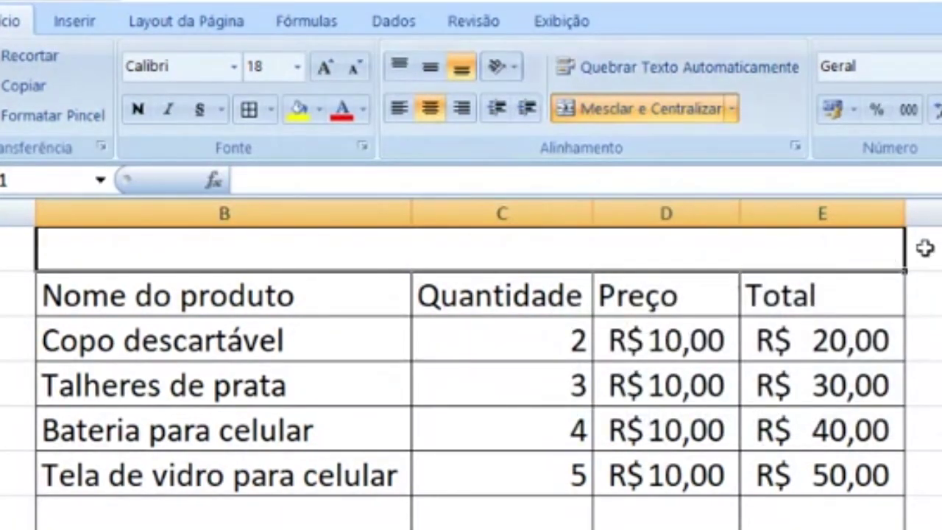
- Reselect the merged title cell and bring the Pasta1 workbook back to the front
left_click_drag(899, 295, 166, 294)
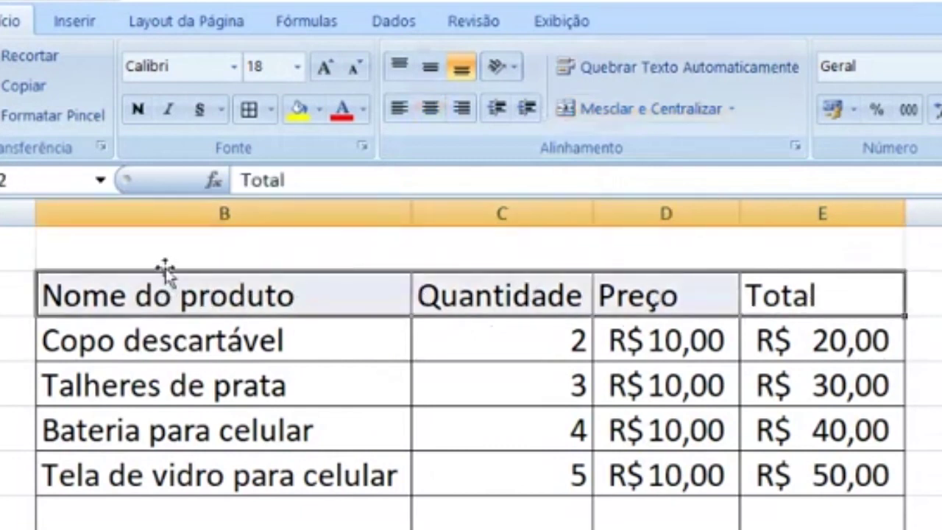
left_click(221, 249)
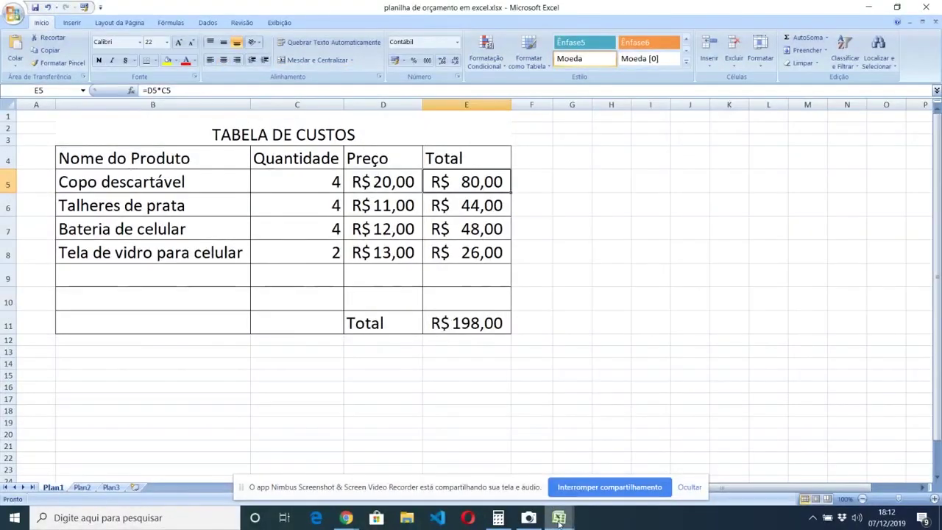
mouse_move(559, 519)
left_click(625, 460)
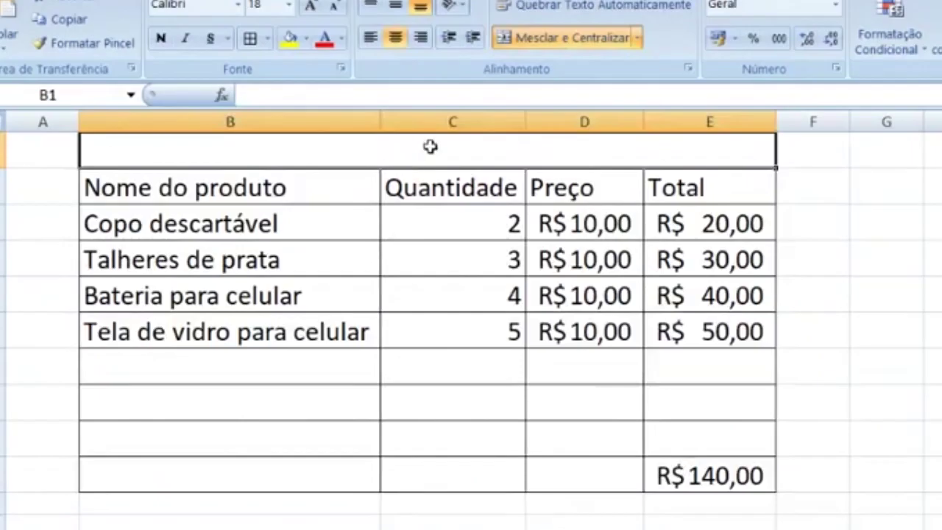
- Enter the title TABELA DE CUSTOS in the merged B1 cell
double_click(430, 146)
type("ABELA DE CUSTOS")
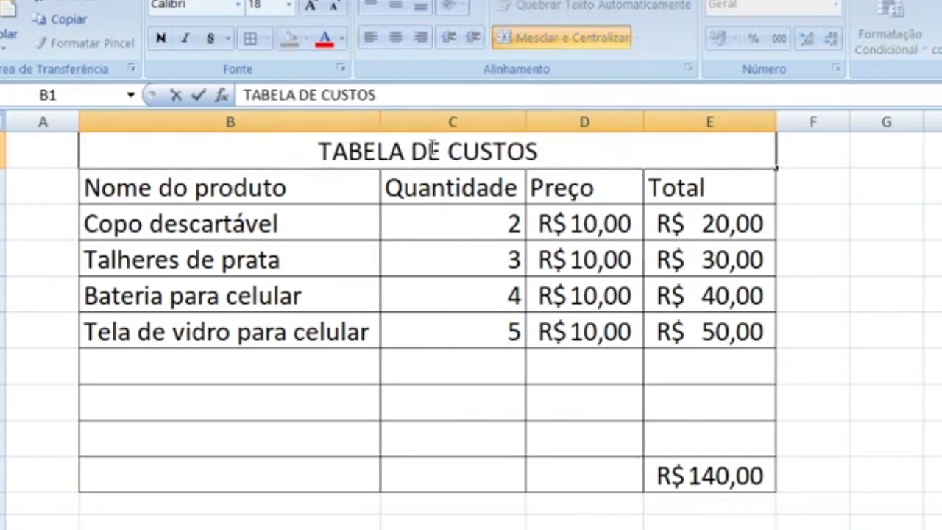
left_click(692, 406)
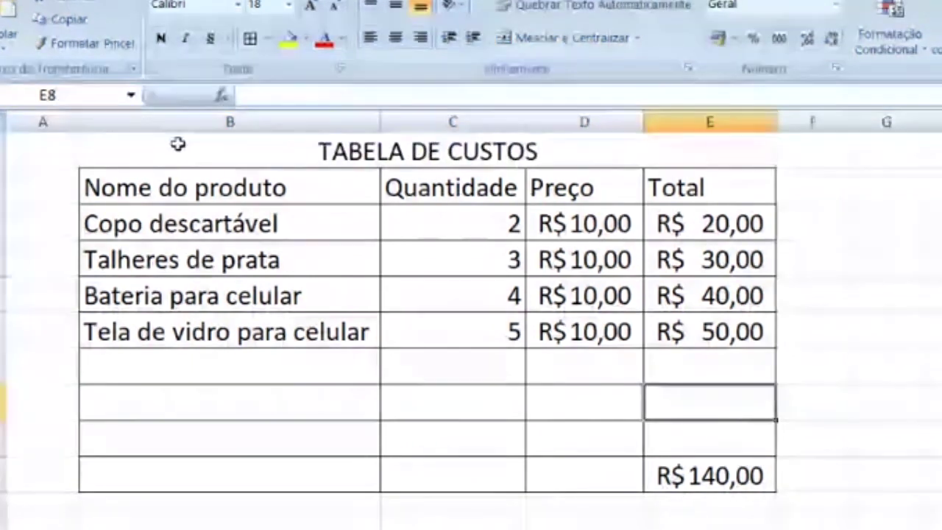
left_click(205, 144)
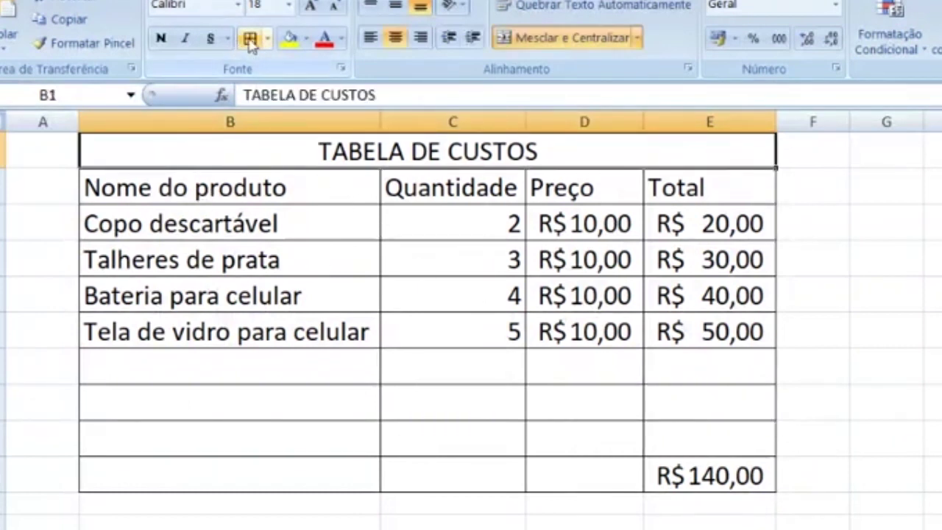
left_click(471, 294)
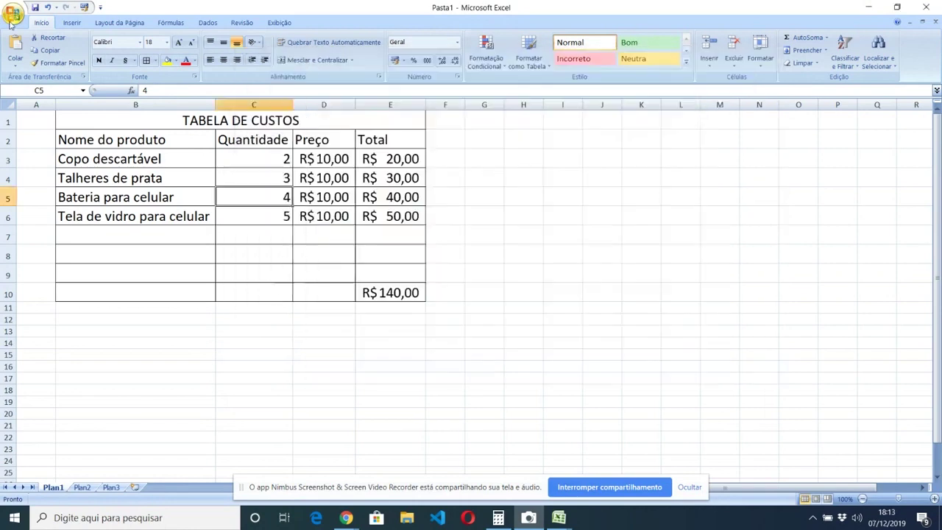
left_click(10, 21)
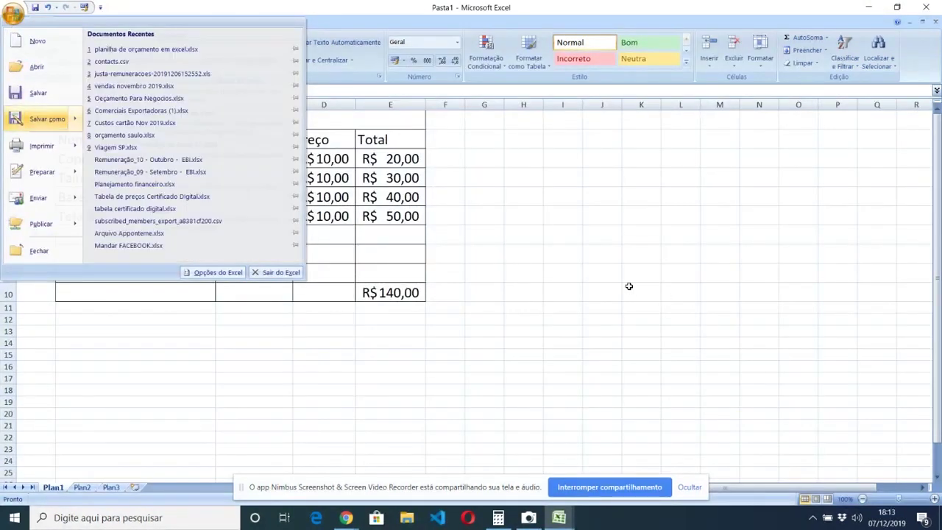
left_click(628, 286)
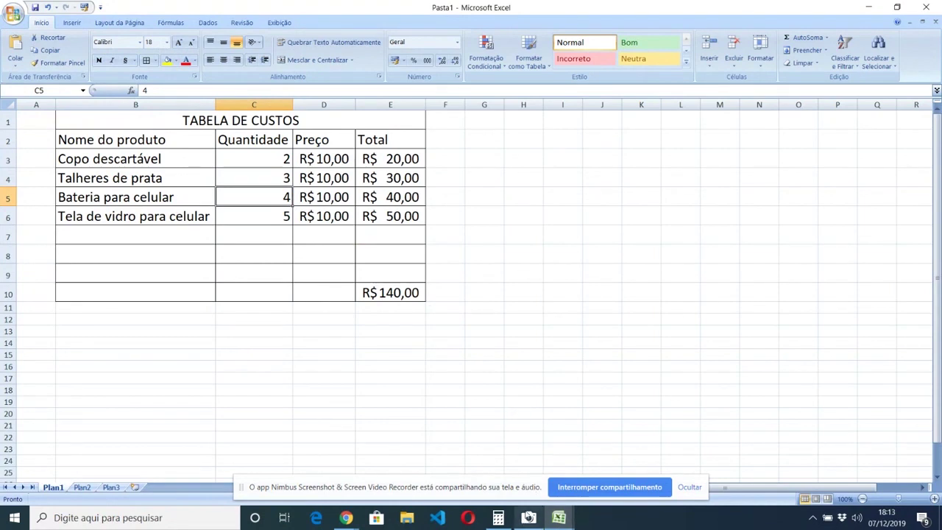
left_click(528, 517)
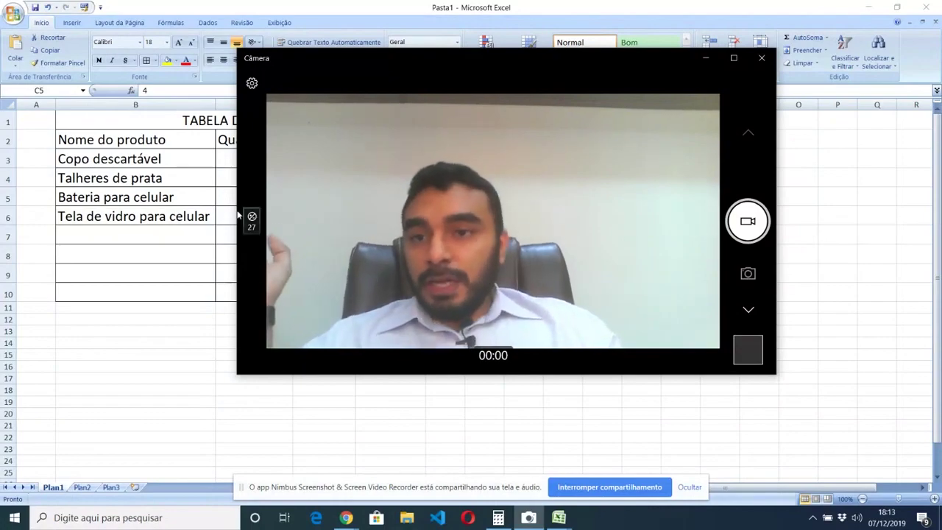
key("alt+Tab")
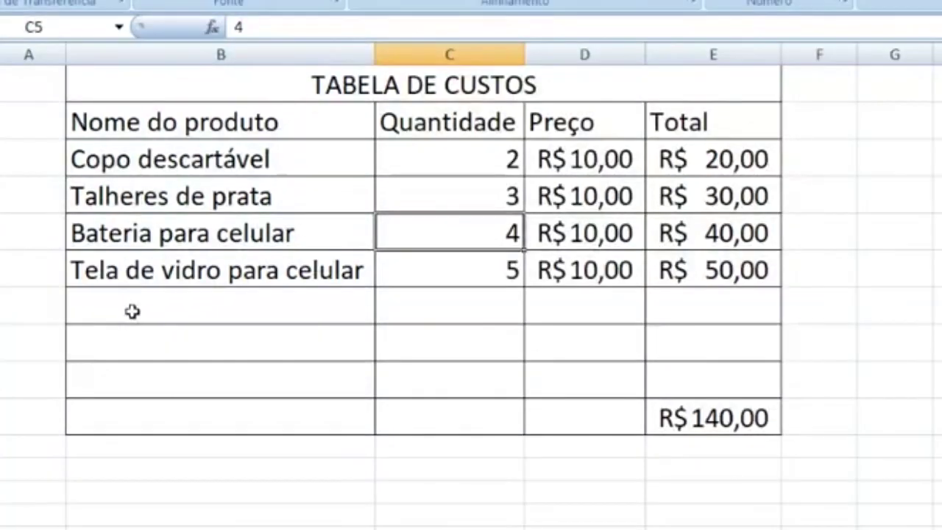
- Add product Lampada in B7 with quantity 3 and price 5
left_click(131, 311)
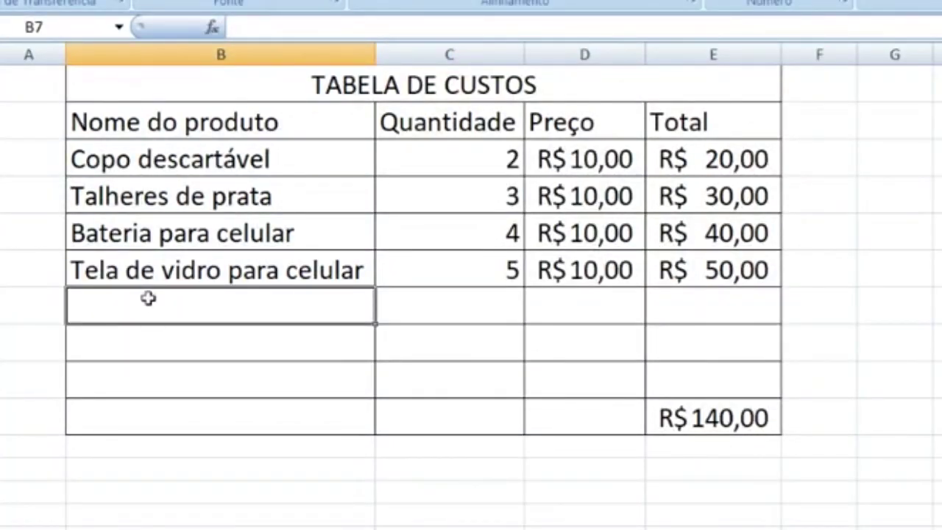
type("IA")
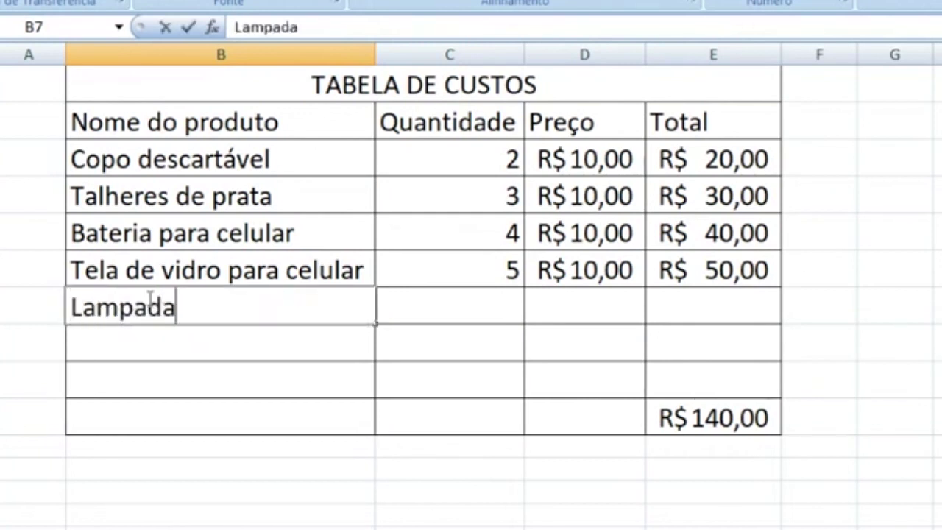
left_click(462, 274)
left_click(462, 309)
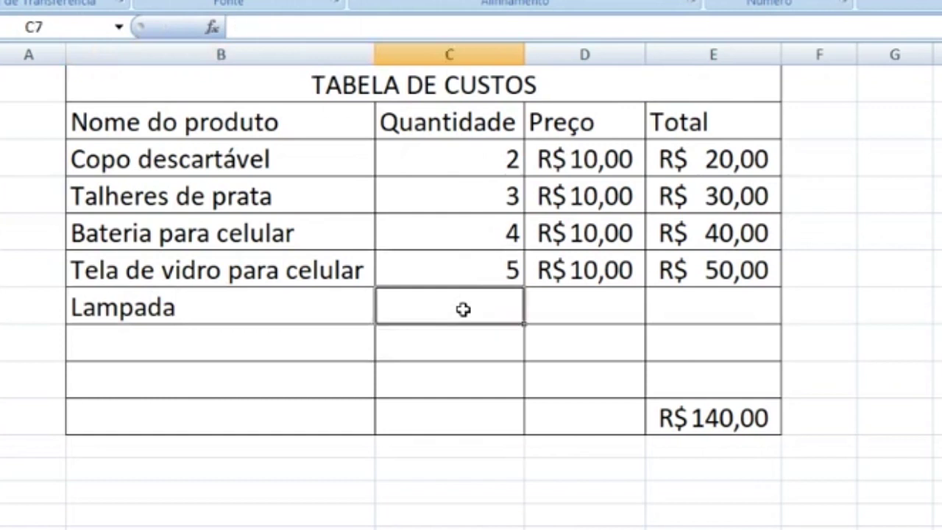
type("3")
left_click(616, 302)
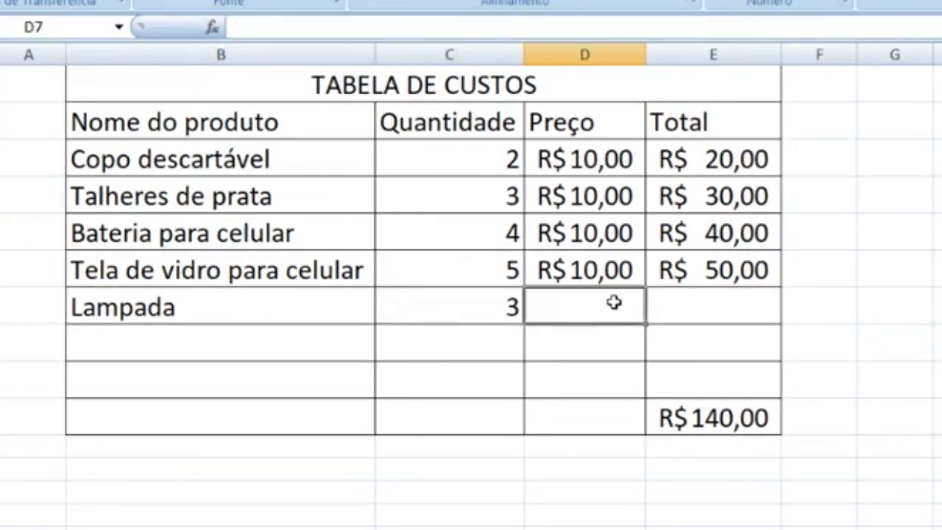
type("5")
left_click(912, 367)
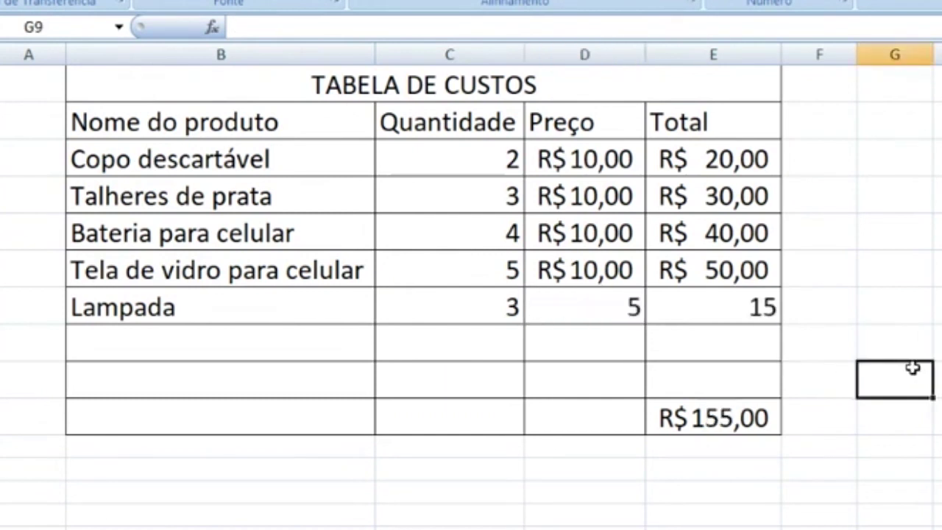
- Format the Lampada price and total D7:E7 as R$ currency, showing R$ 15,00
left_click(745, 310)
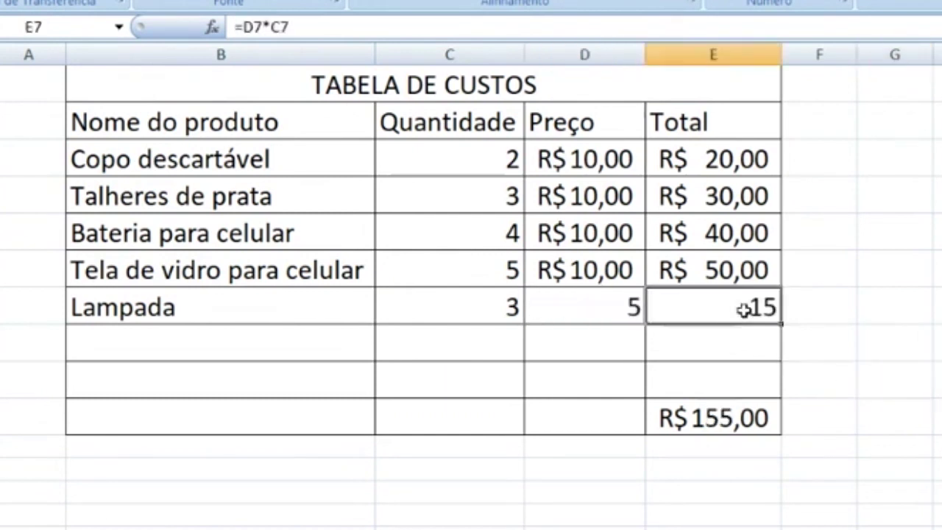
left_click_drag(608, 309, 607, 309)
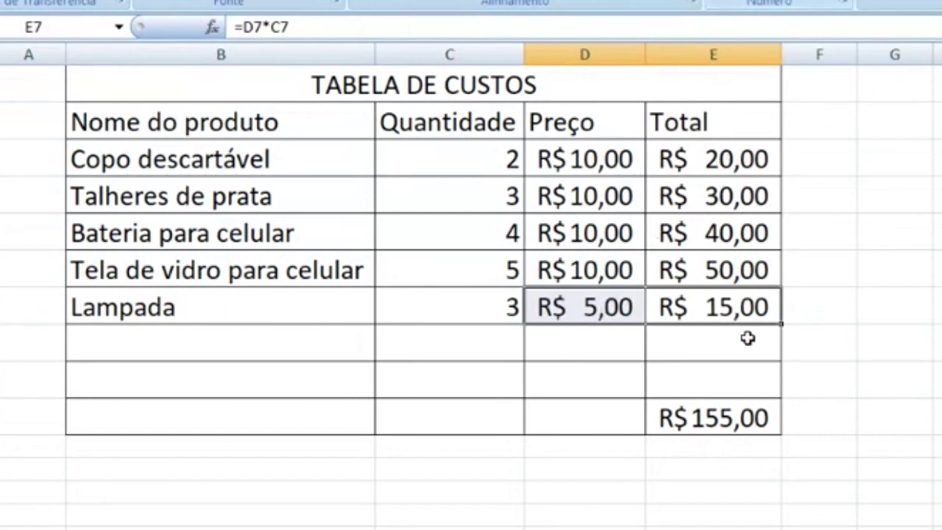
left_click(784, 521)
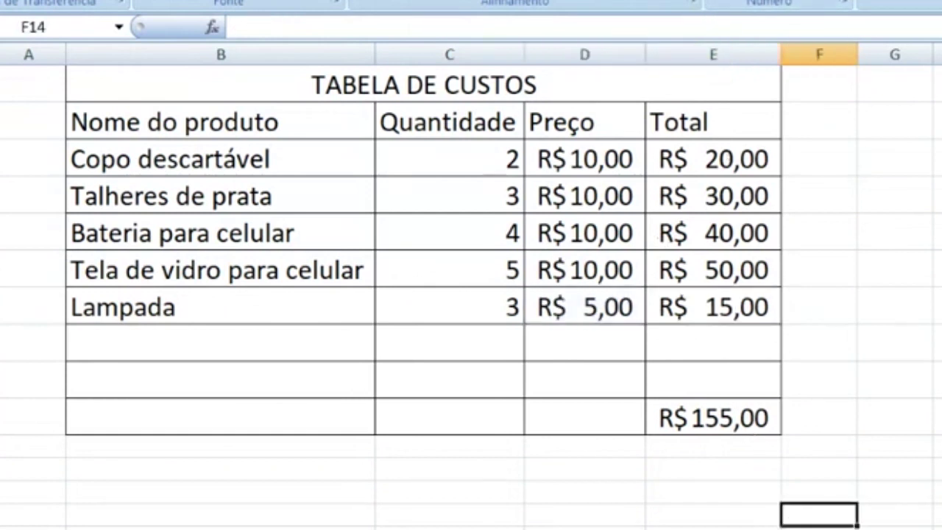